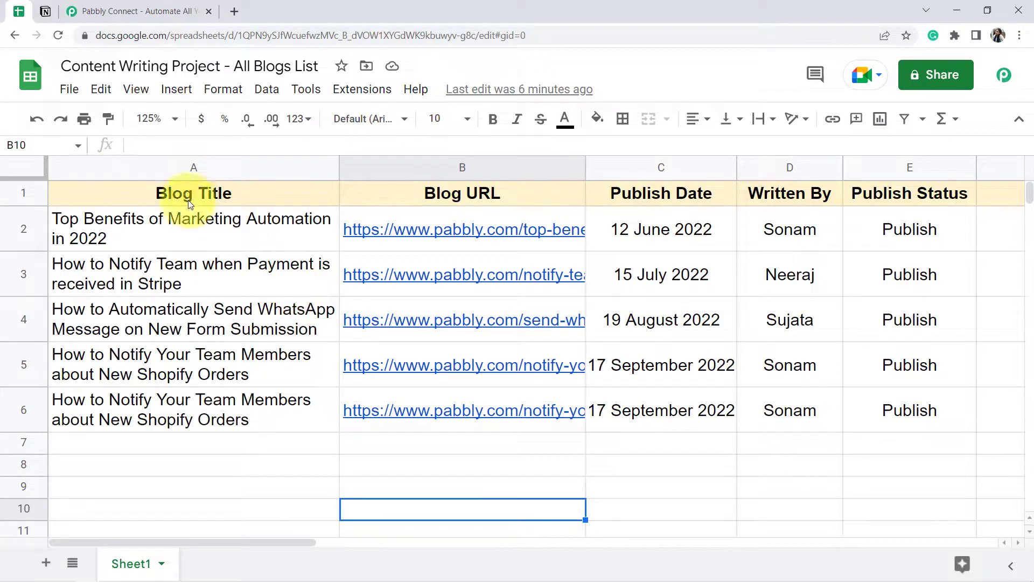
# Highlight the spreadsheet title and select the blog data columns A:E.
pyautogui.click(71, 74)
pyautogui.moveTo(75, 73); pyautogui.dragTo(199, 62)
pyautogui.moveTo(178, 167); pyautogui.dragTo(897, 173)
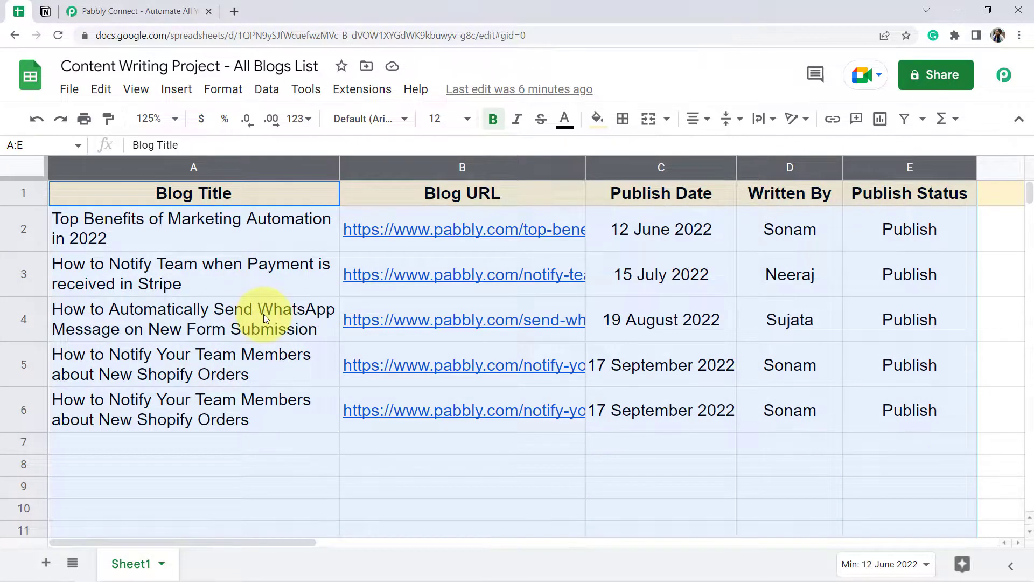
# Check the empty Notion 'All Blog Data' page, then bring up the Pabbly Connect website.
pyautogui.click(45, 11)
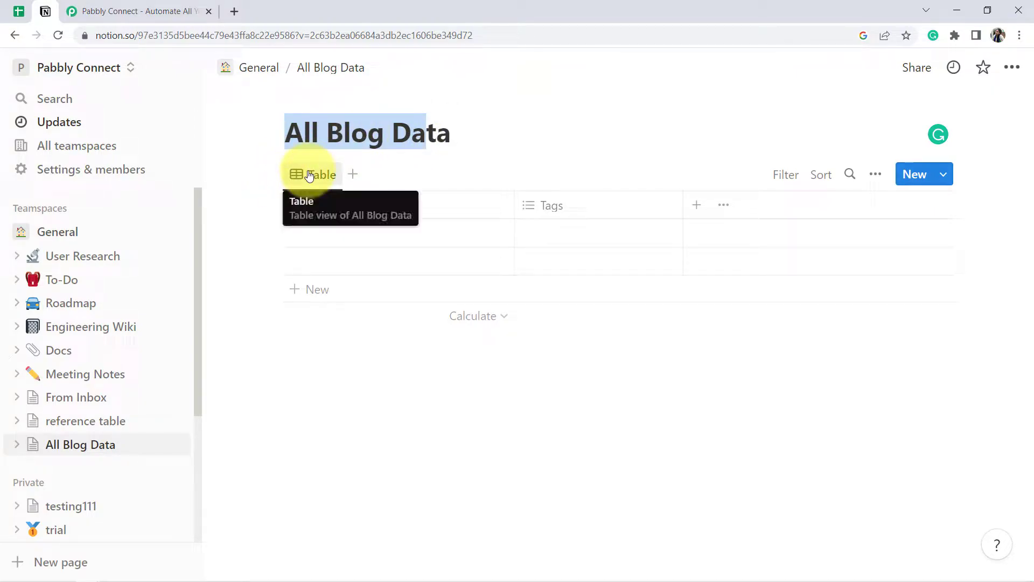
pyautogui.click(17, 10)
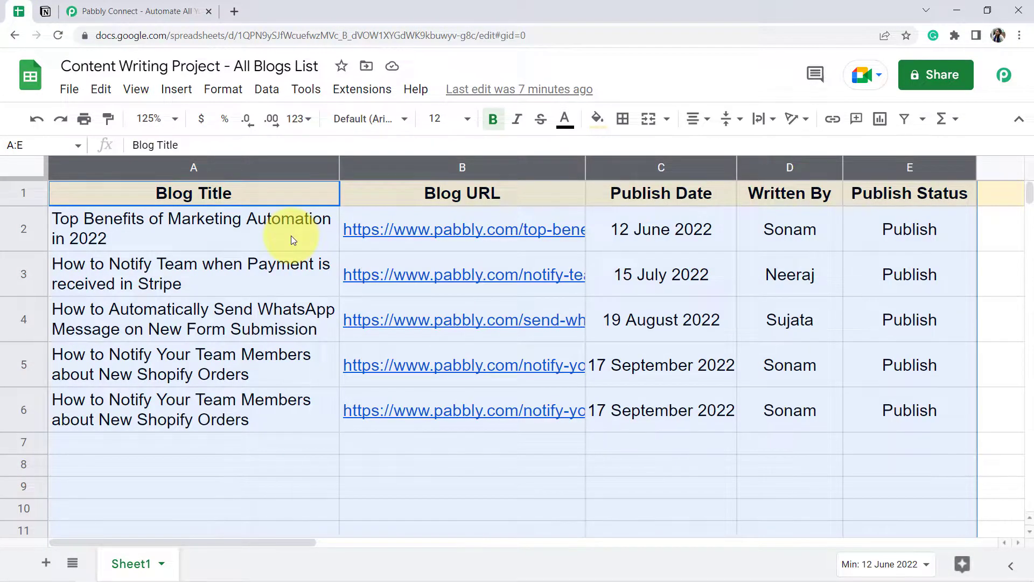
pyautogui.click(46, 11)
pyautogui.click(100, 10)
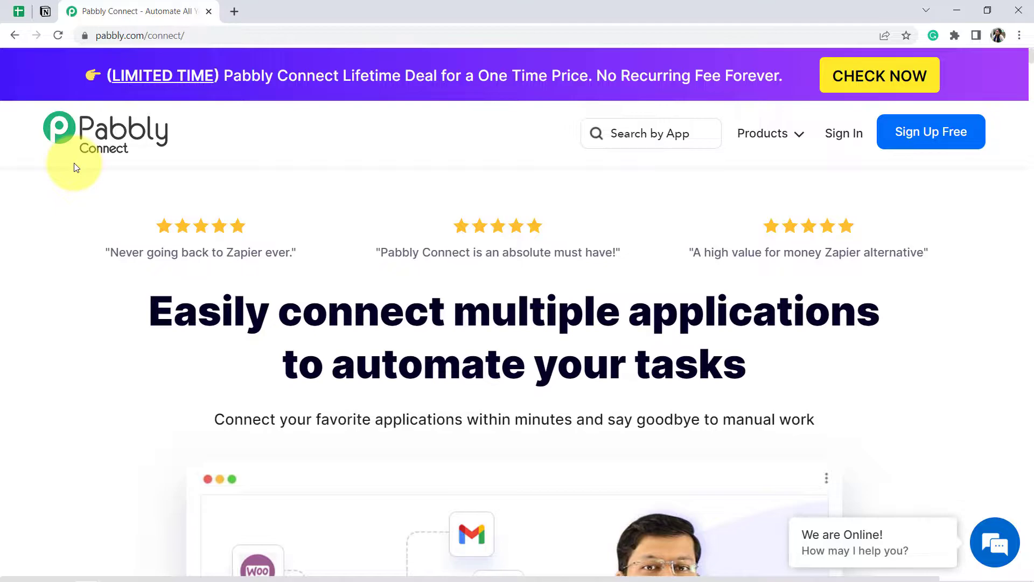
# Sign in at pabbly.com/connect and open Pabbly Connect's dashboard from the All Apps list.
pyautogui.click(101, 39)
pyautogui.moveTo(154, 36); pyautogui.dragTo(225, 36)
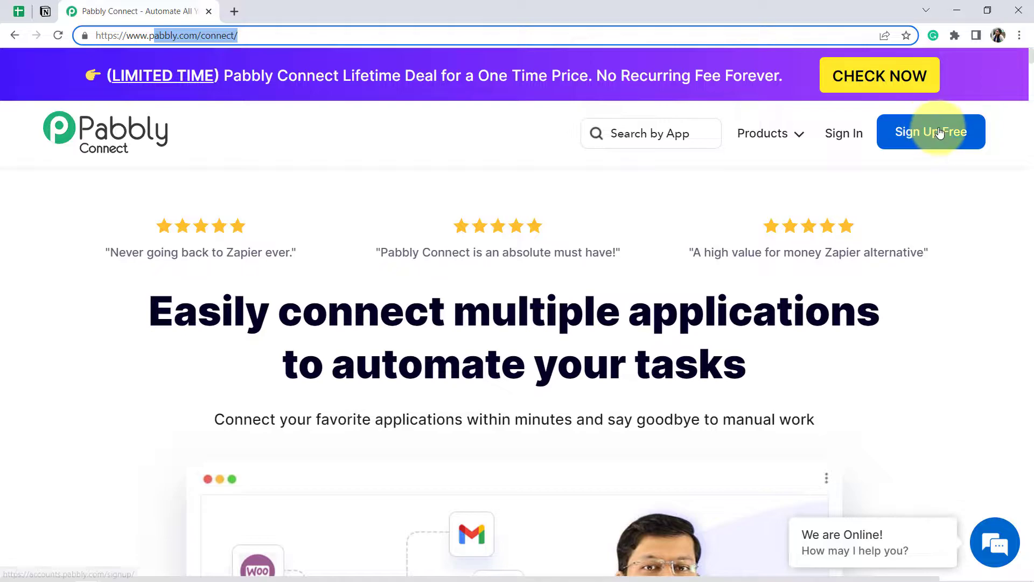
pyautogui.click(846, 138)
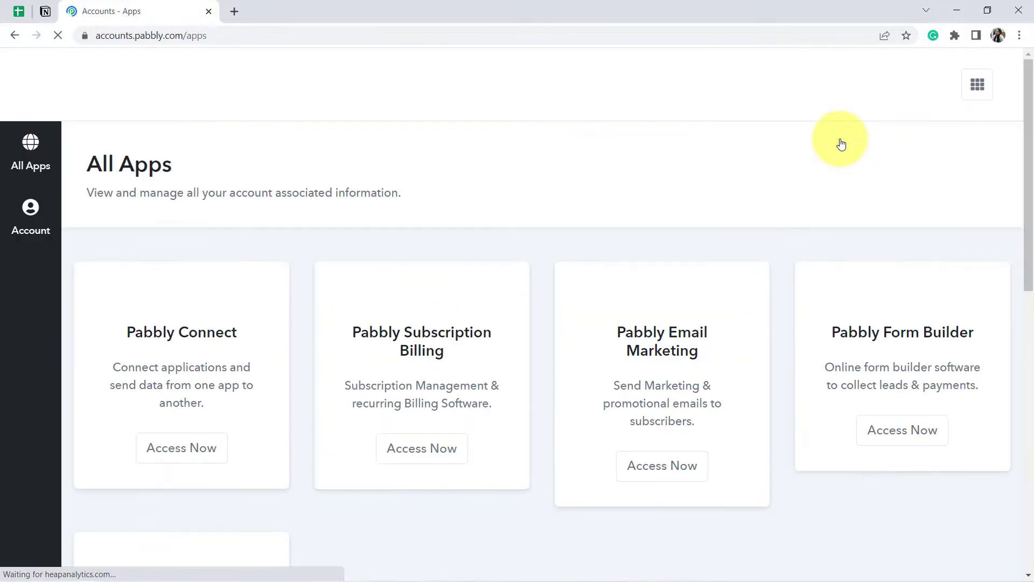
pyautogui.click(204, 461)
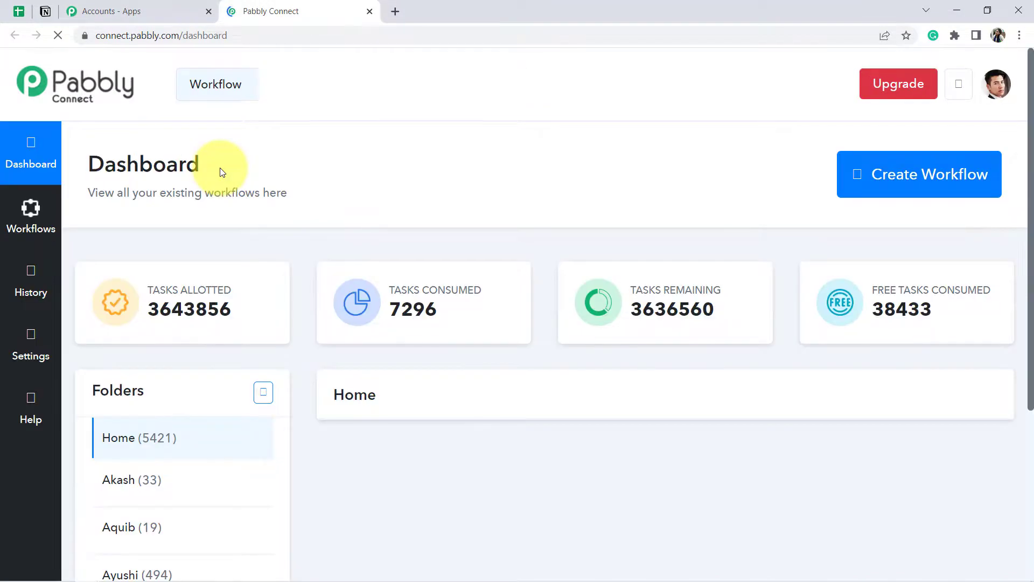
pyautogui.moveTo(116, 164); pyautogui.dragTo(210, 163)
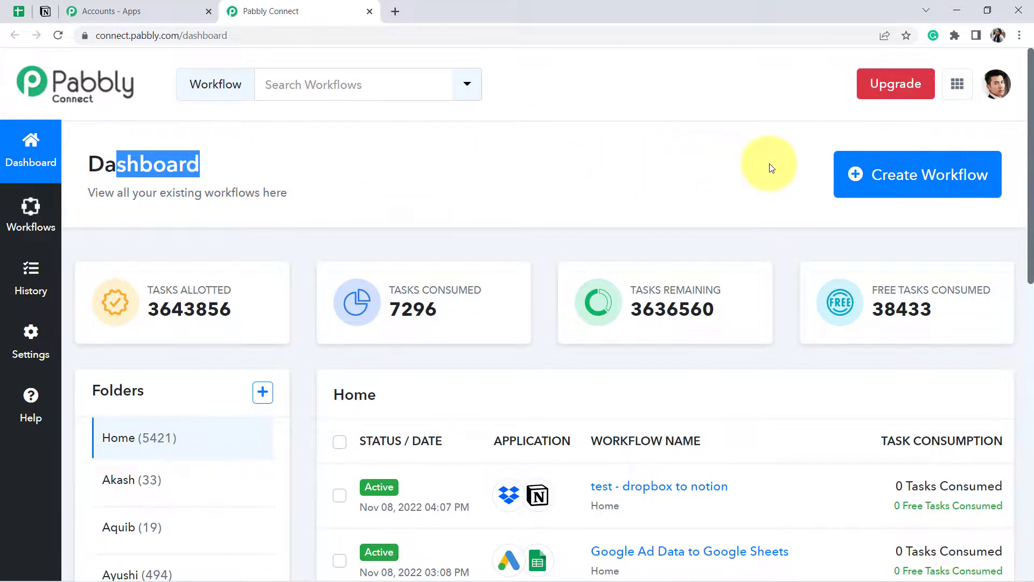
# Create a workflow named 'Sync Google Sheets Data with Notion Database Automatically'.
pyautogui.click(908, 170)
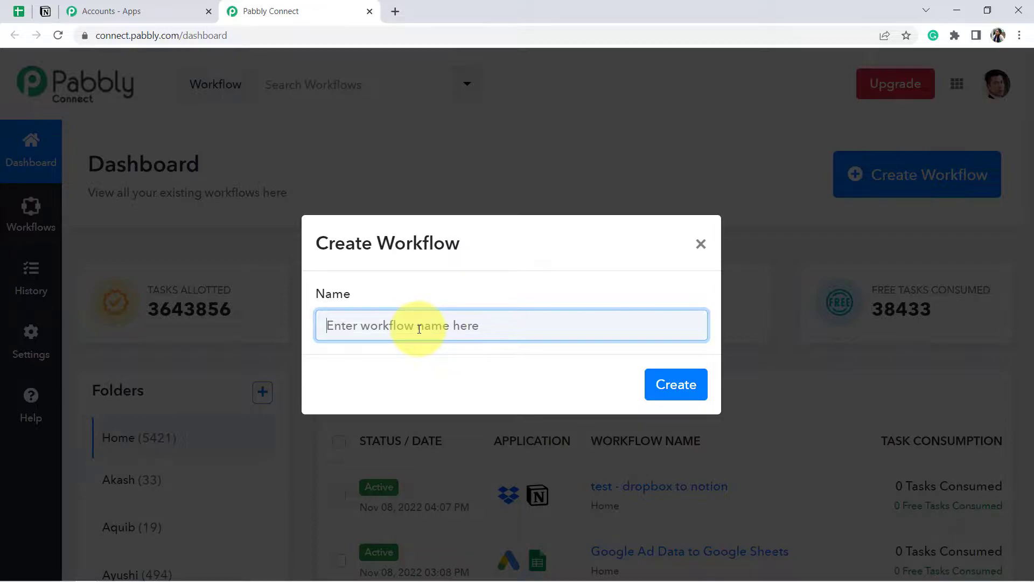
pyautogui.write('Sync Google Sheets Data with Notion Database Automatically')
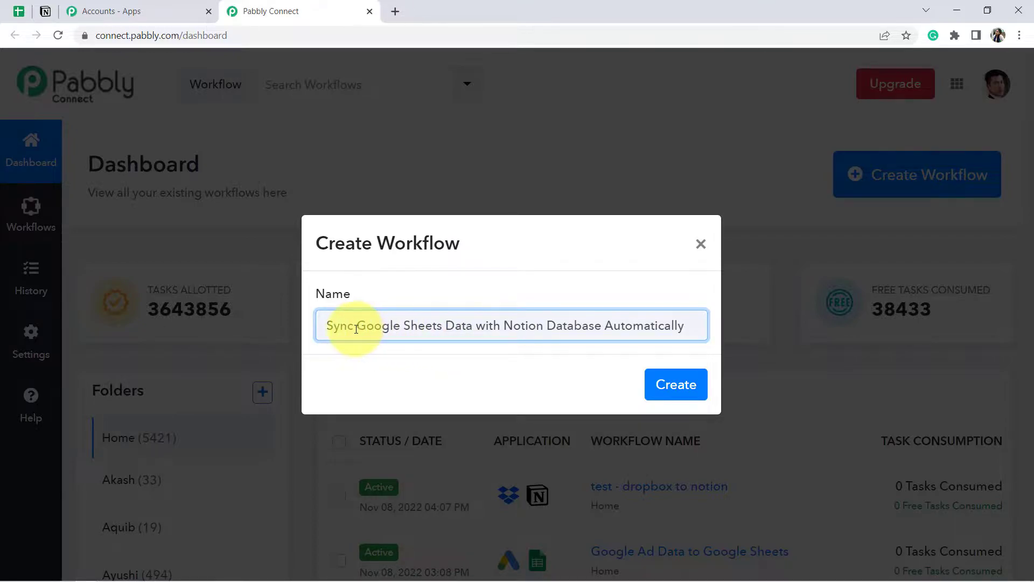
pyautogui.moveTo(355, 329); pyautogui.dragTo(619, 325)
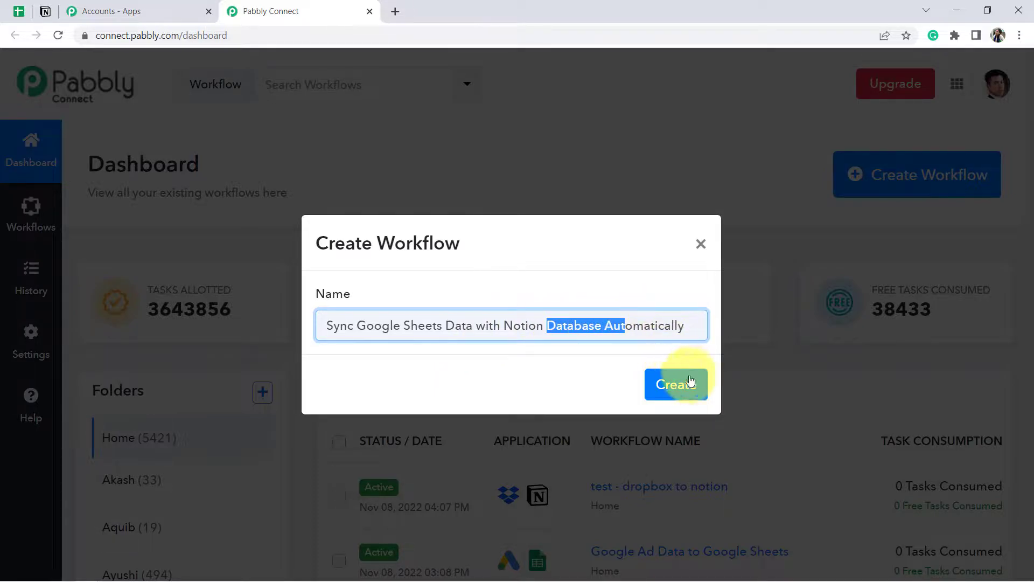
pyautogui.click(673, 385)
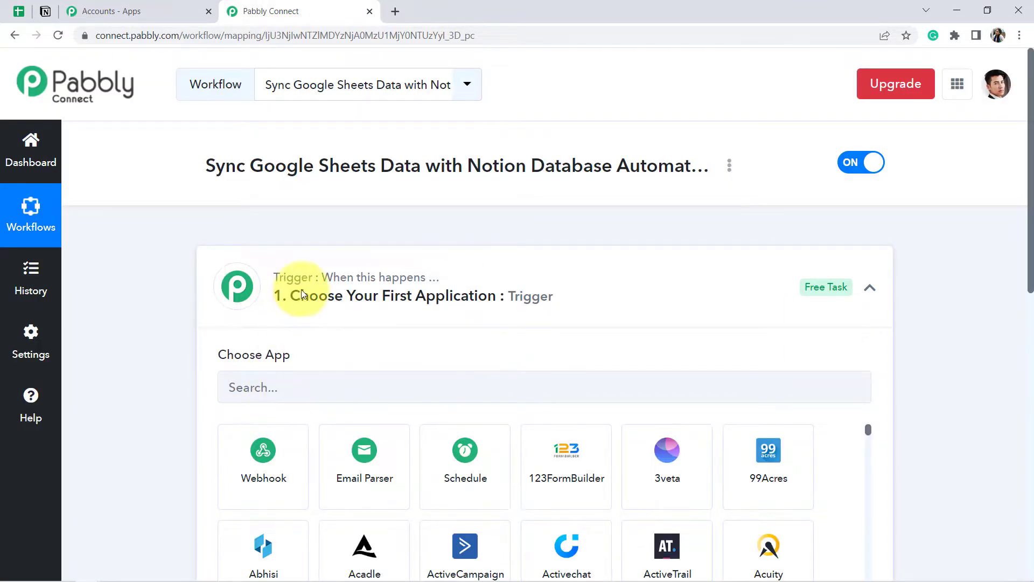
# Search 'google shee' in the trigger step's app list and choose Google Sheets.
pyautogui.click(302, 293)
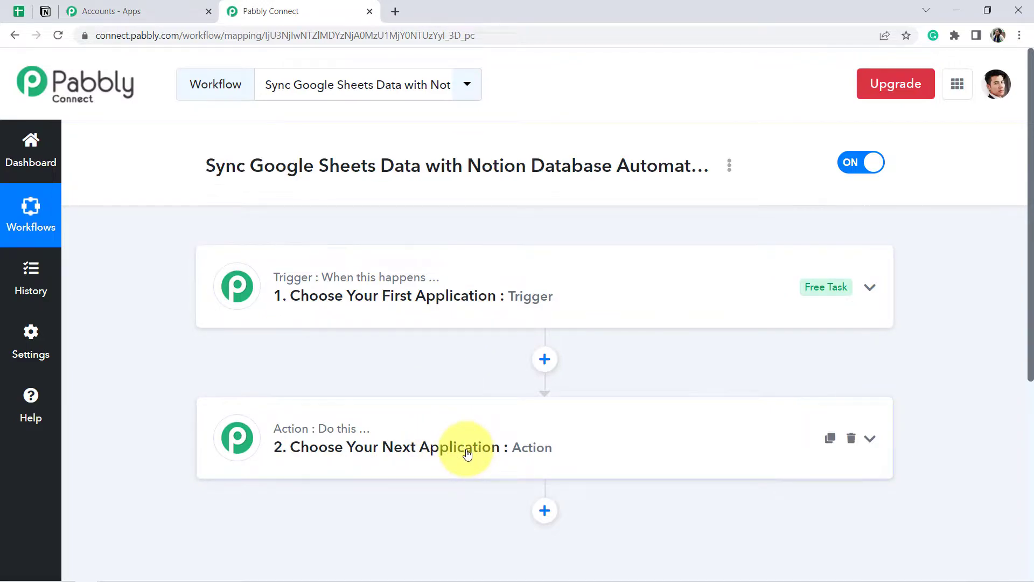
pyautogui.moveTo(225, 166); pyautogui.dragTo(646, 166)
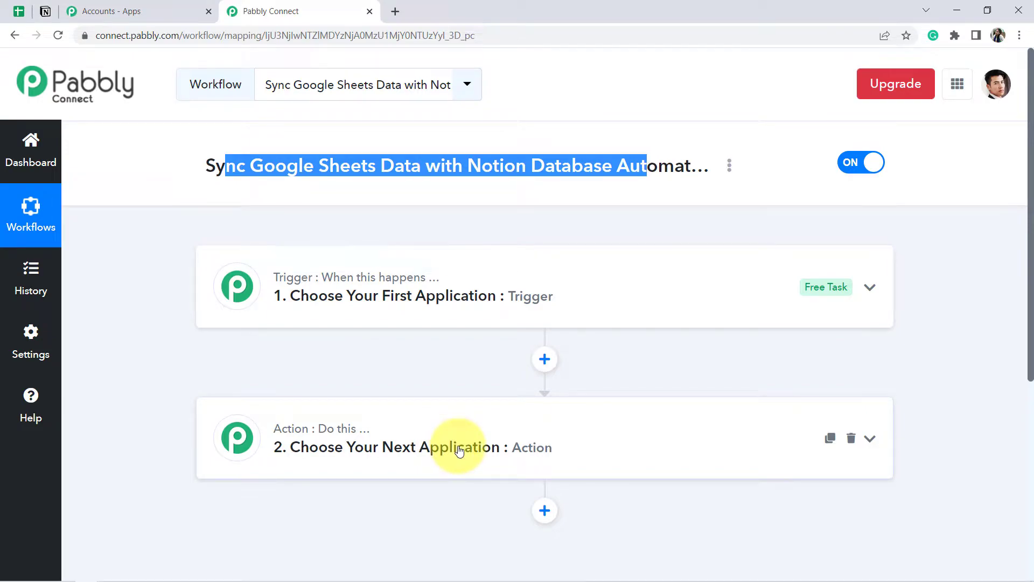
pyautogui.click(386, 303)
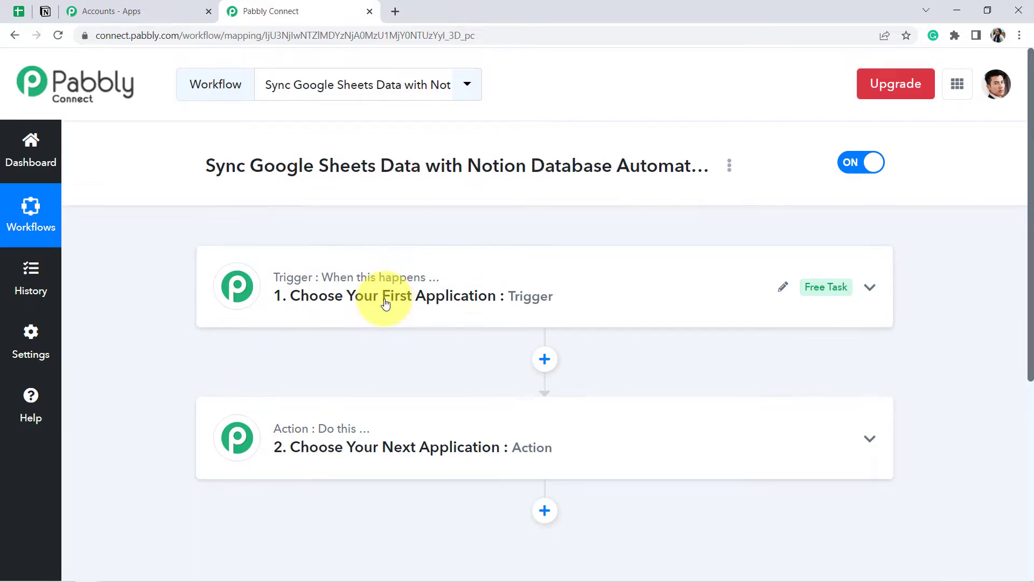
pyautogui.click(292, 375)
pyautogui.write('g')
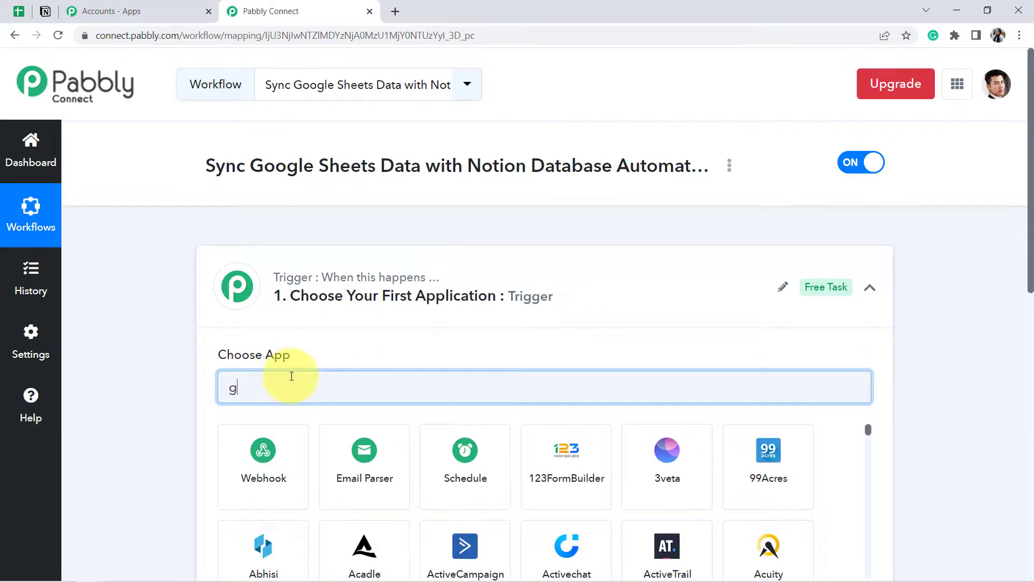
pyautogui.write('oogle s')
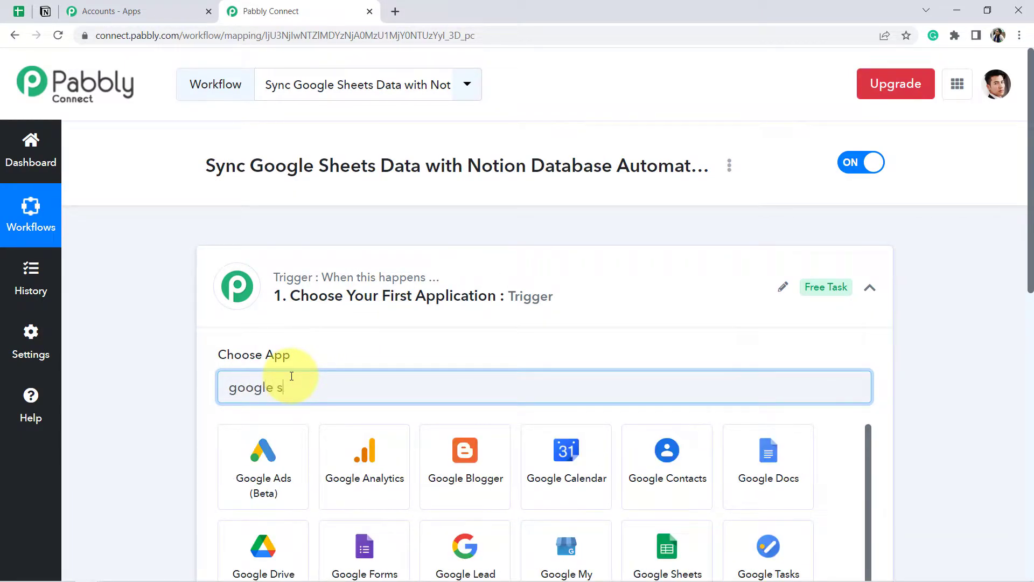
pyautogui.write('hee')
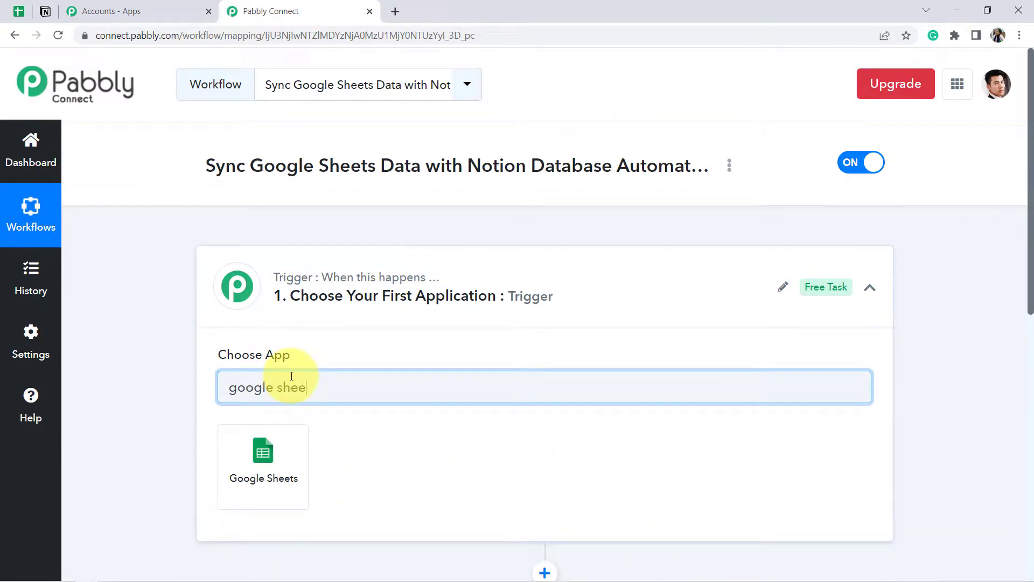
pyautogui.click(263, 448)
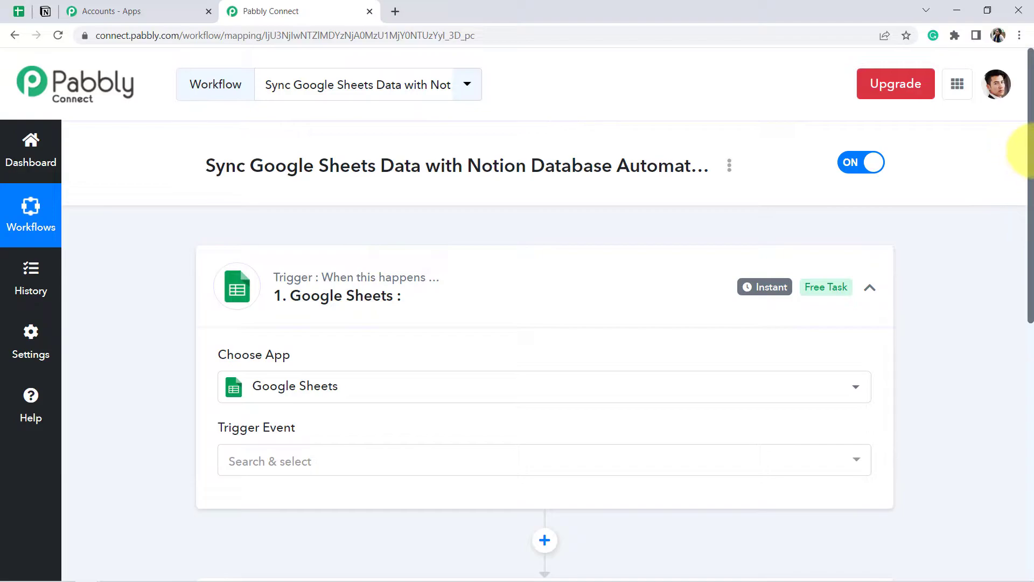
pyautogui.scroll(-2, 1021, 153)
# Set the trigger event to 'New or Updated Spreadsheet Row' and close the Accounts - Apps tab.
pyautogui.click(266, 371)
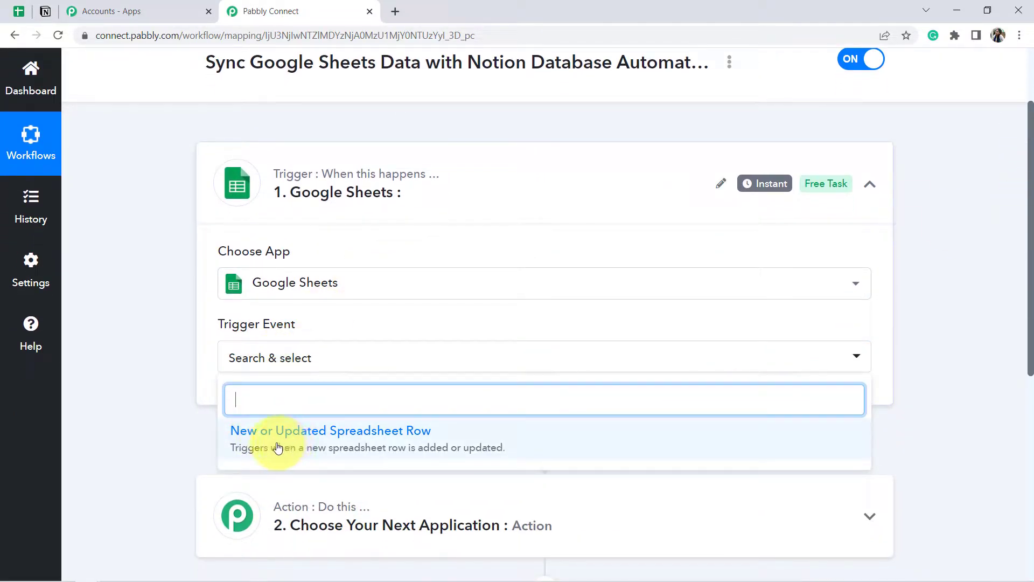
pyautogui.click(409, 444)
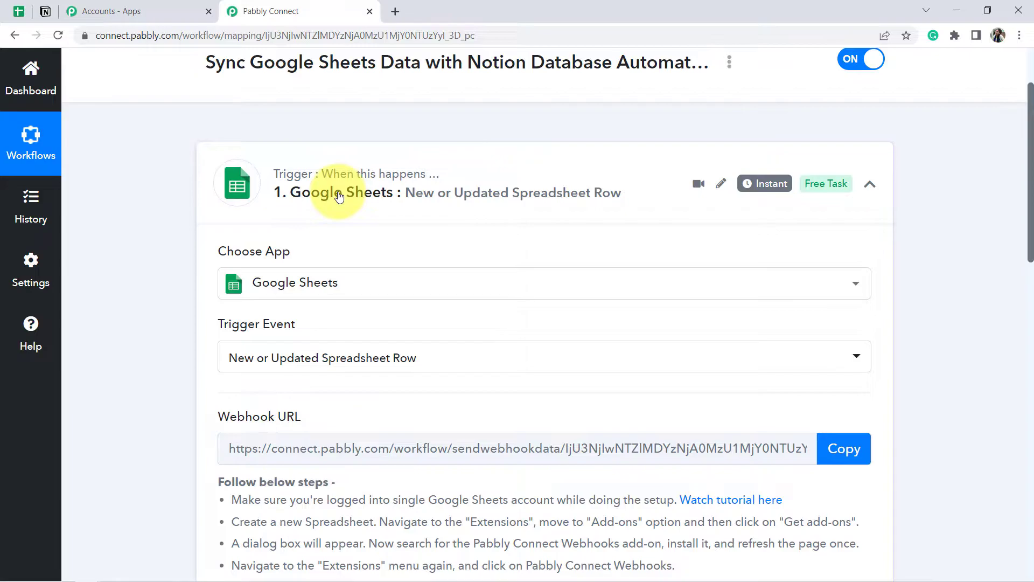
pyautogui.click(19, 11)
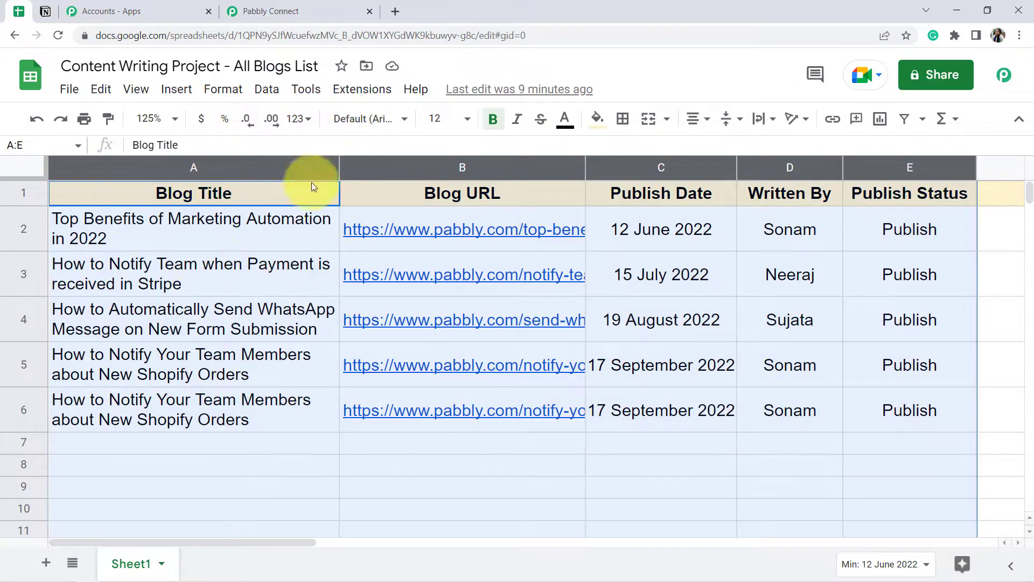
pyautogui.click(269, 11)
pyautogui.moveTo(151, 4); pyautogui.dragTo(156, 7)
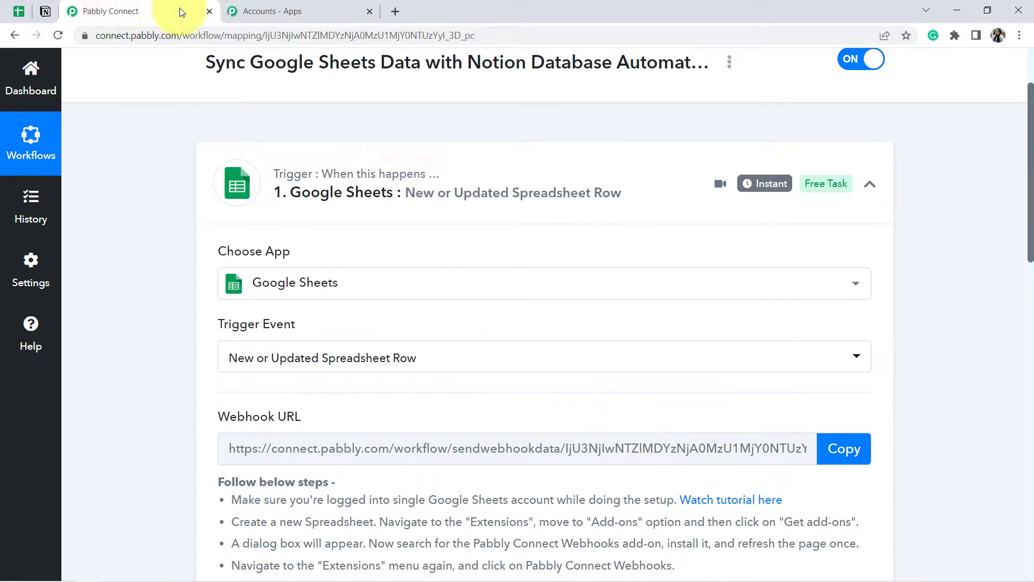
pyautogui.click(370, 12)
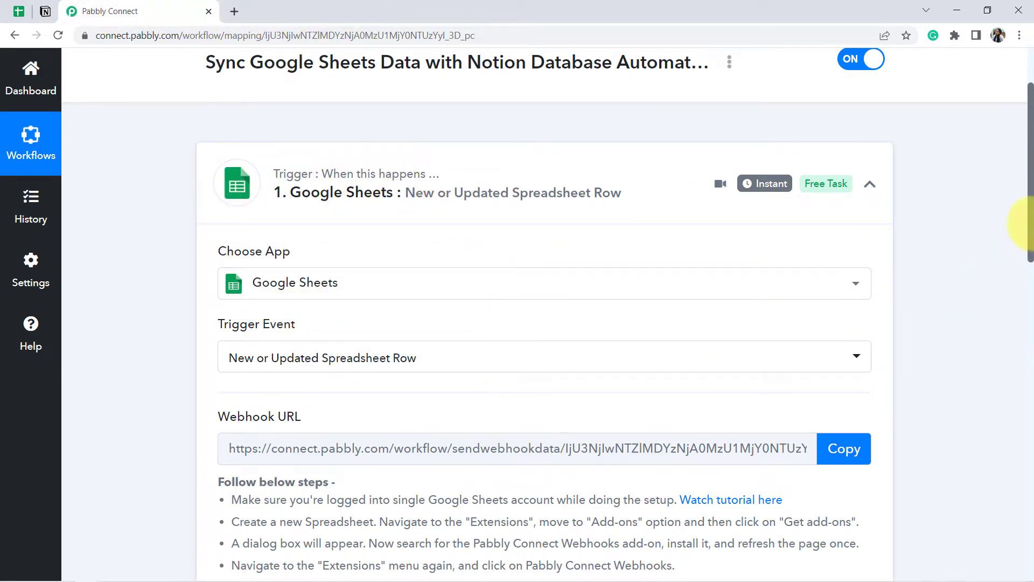
# Copy the trigger's webhook URL and return to the blog spreadsheet.
pyautogui.moveTo(1030, 215); pyautogui.dragTo(1013, 244)
pyautogui.moveTo(230, 410); pyautogui.dragTo(411, 528)
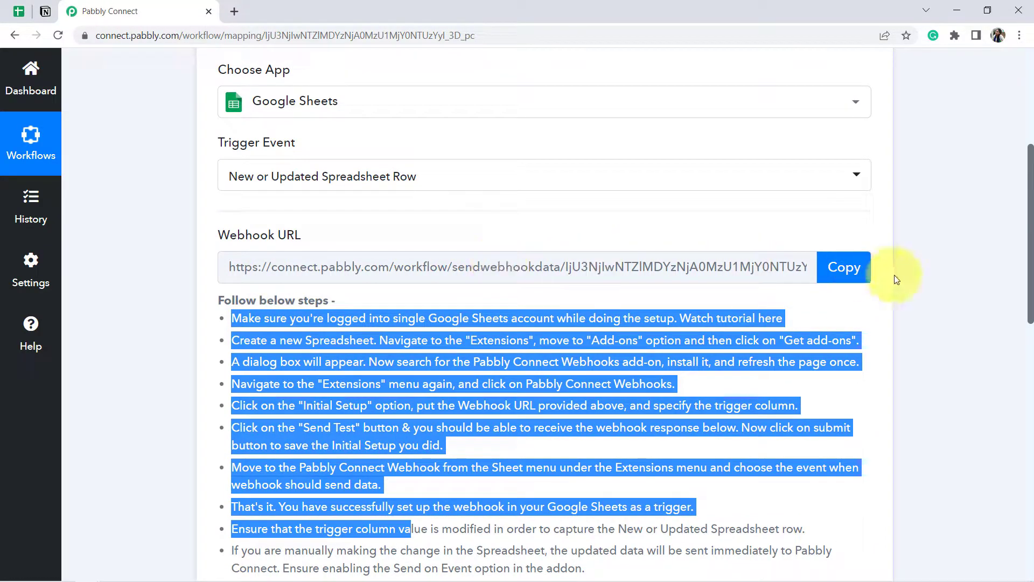
pyautogui.click(848, 273)
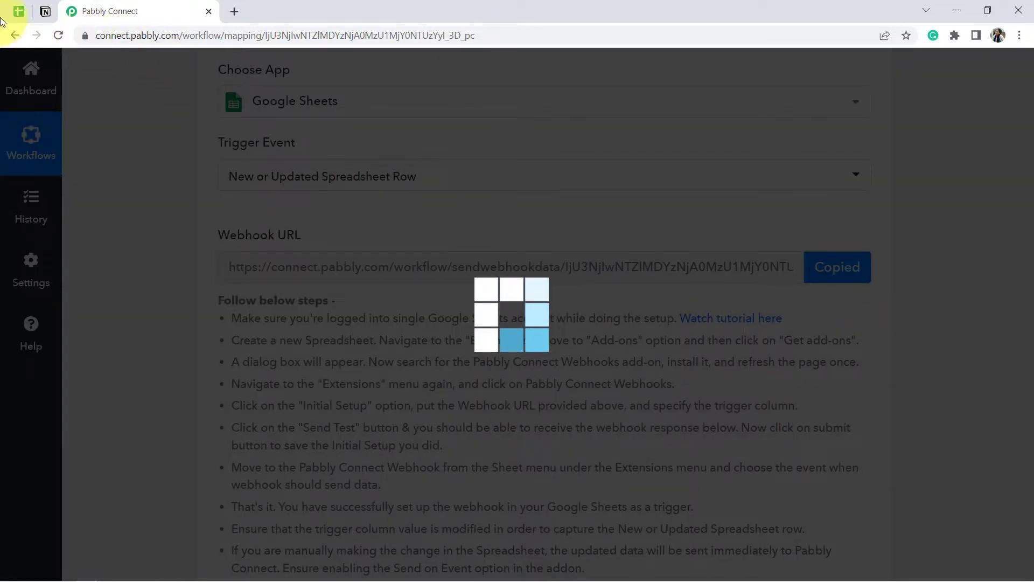
pyautogui.click(19, 11)
pyautogui.click(254, 267)
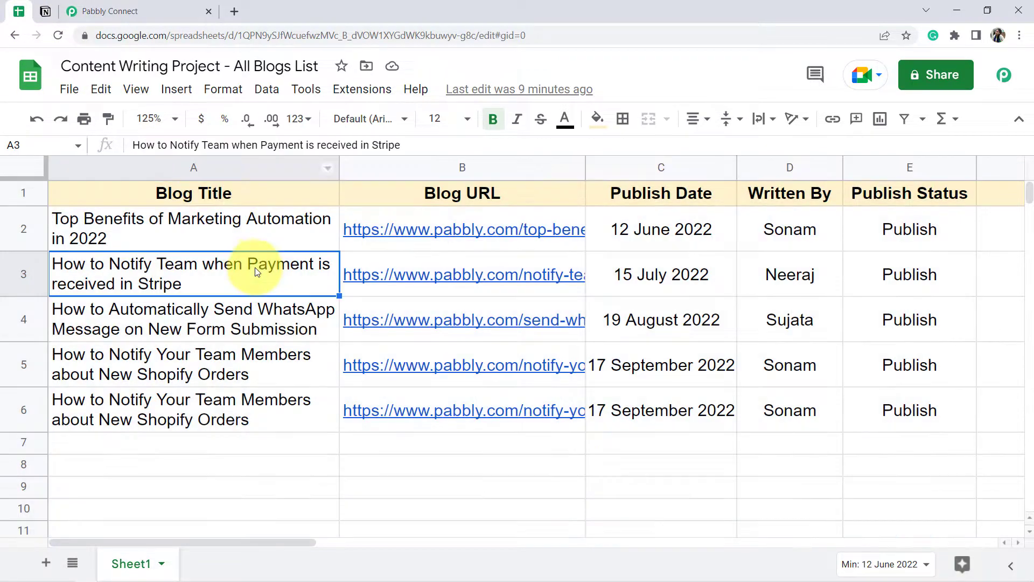
# Search the Google Workspace Marketplace for Pabbly Connect Webhooks, confirm it's installed, and close it.
pyautogui.click(348, 92)
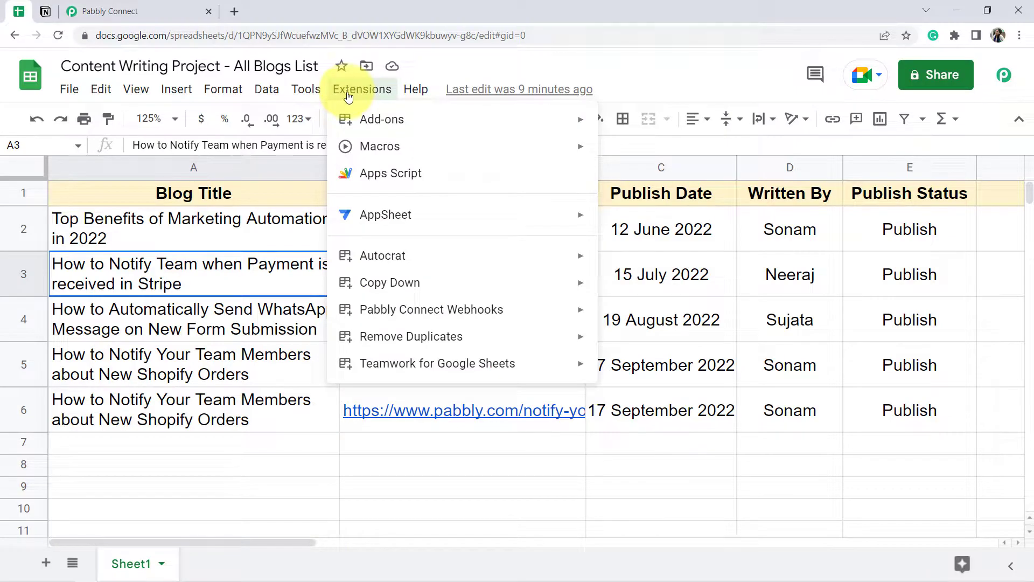
pyautogui.moveTo(397, 123)
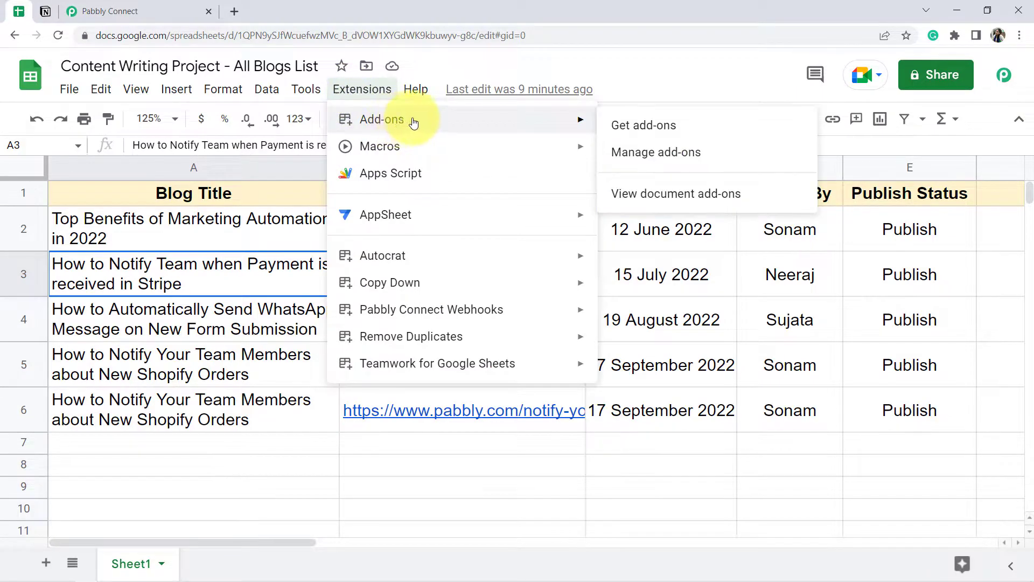
pyautogui.click(615, 125)
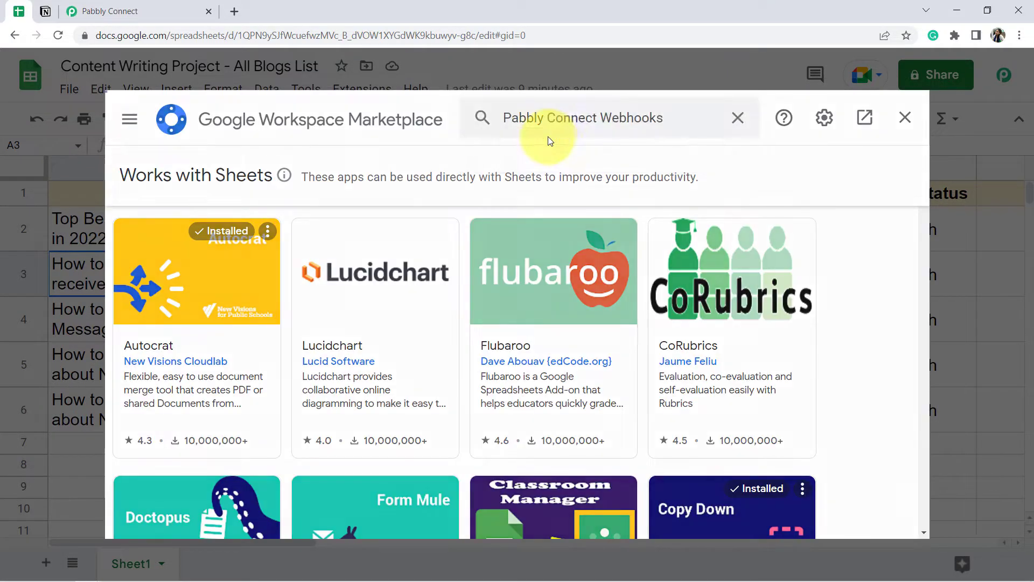
pyautogui.press('Return')
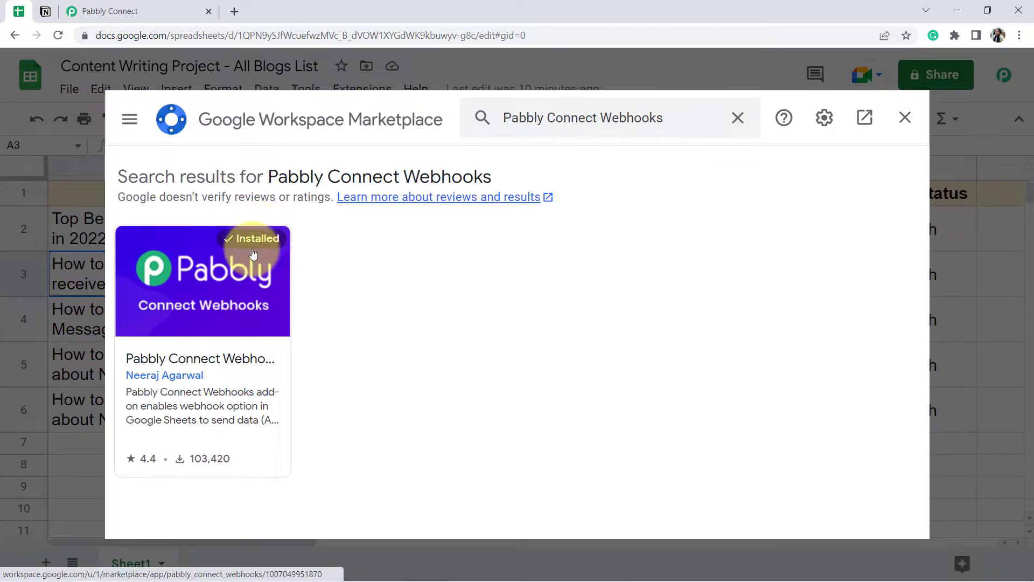
pyautogui.click(904, 127)
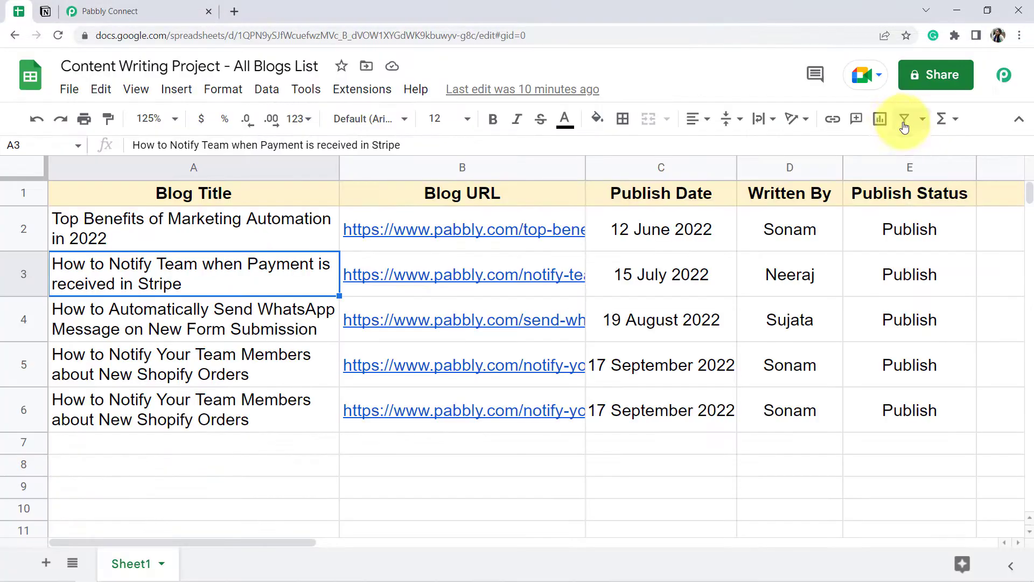
# Start the Pabbly Connect Webhooks Initial Setup and paste the workflow's webhook URL.
pyautogui.click(351, 94)
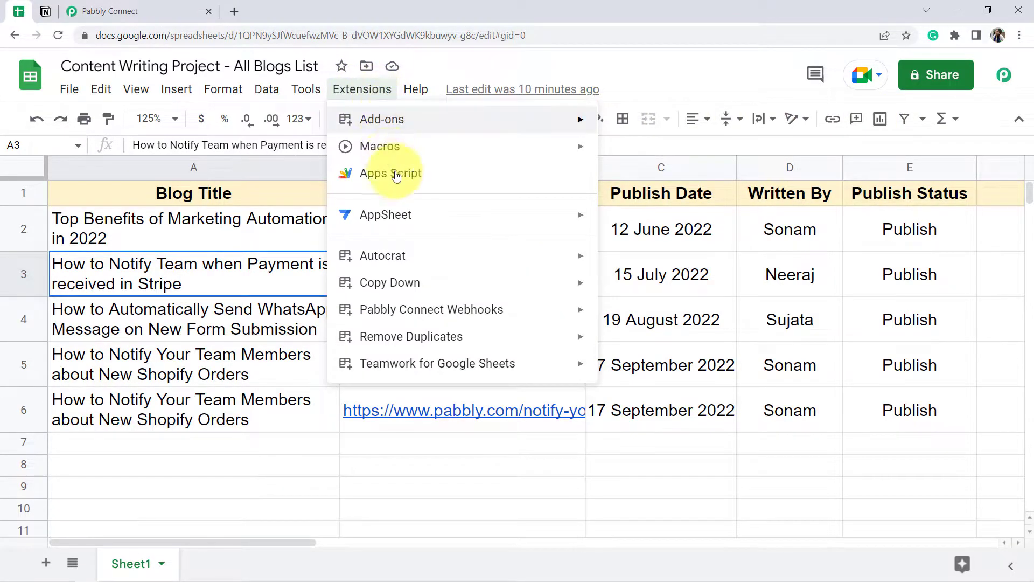
pyautogui.moveTo(415, 312)
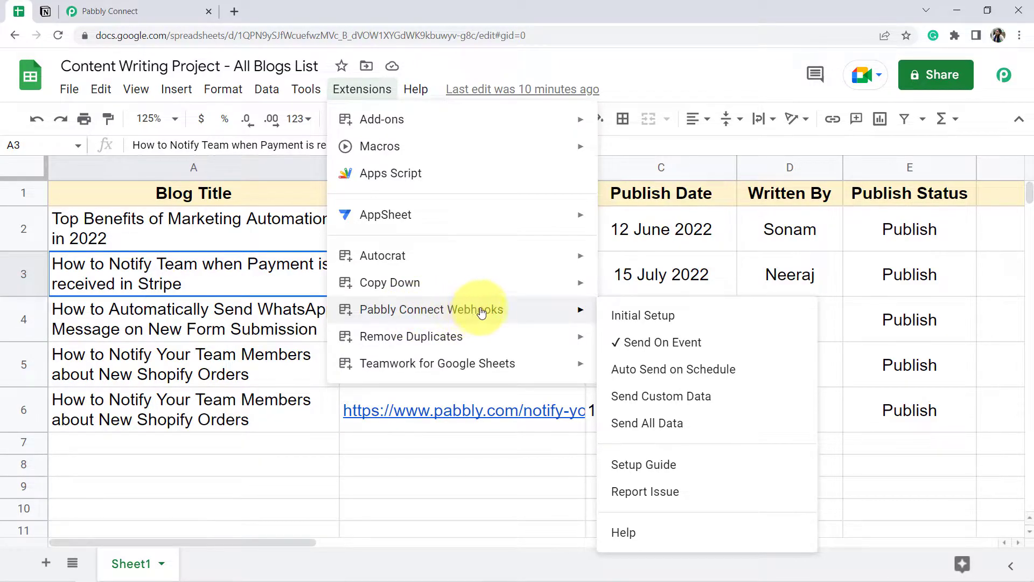
pyautogui.click(640, 320)
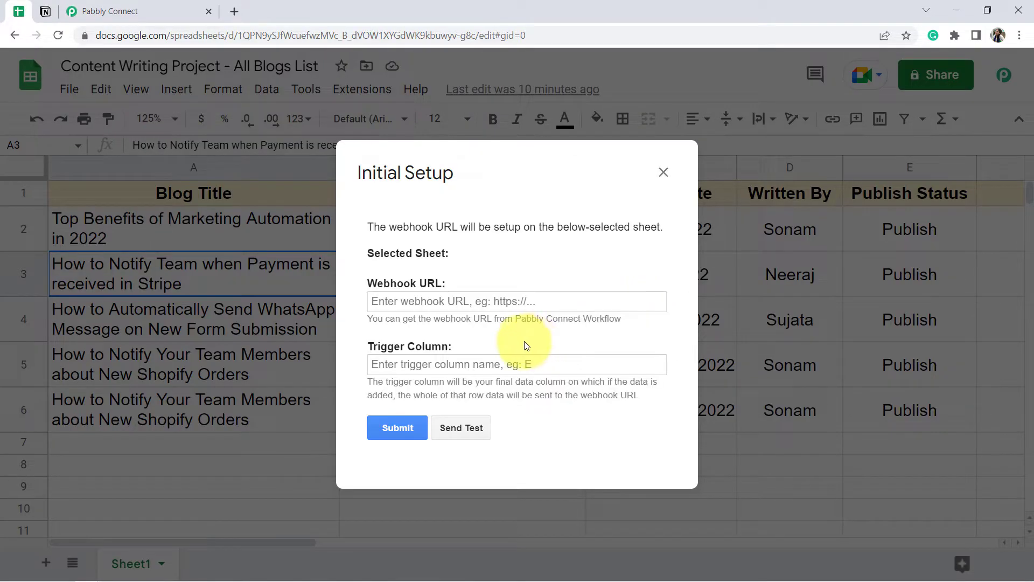
pyautogui.click(189, 4)
pyautogui.click(846, 260)
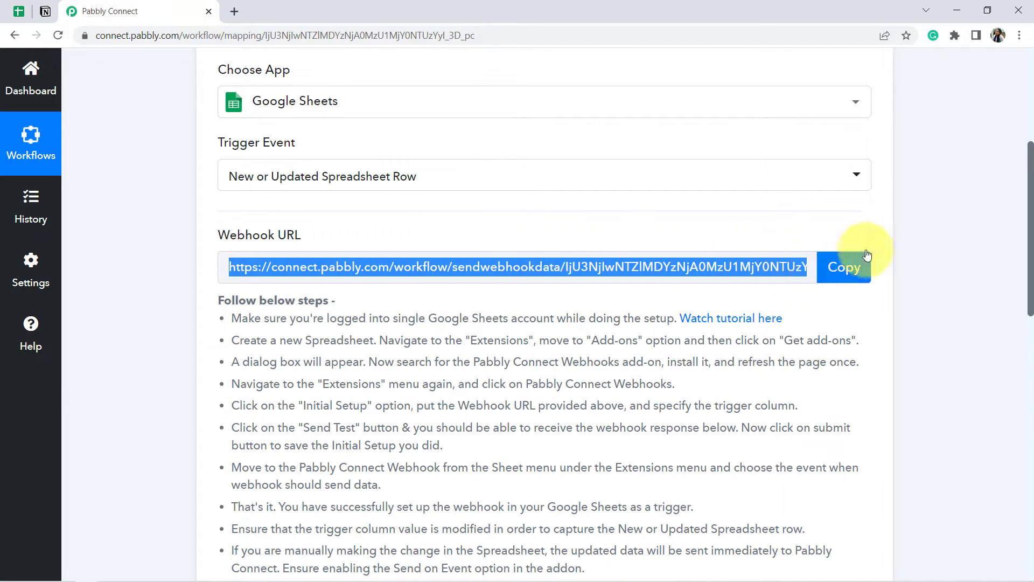
pyautogui.click(19, 7)
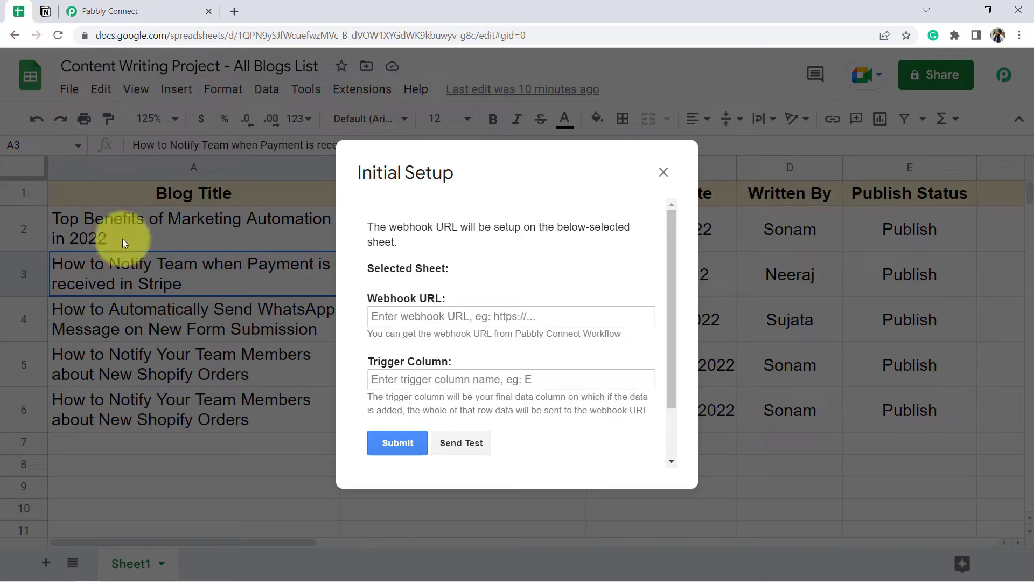
pyautogui.click(511, 317)
pyautogui.hotkey('ctrl', 'v')
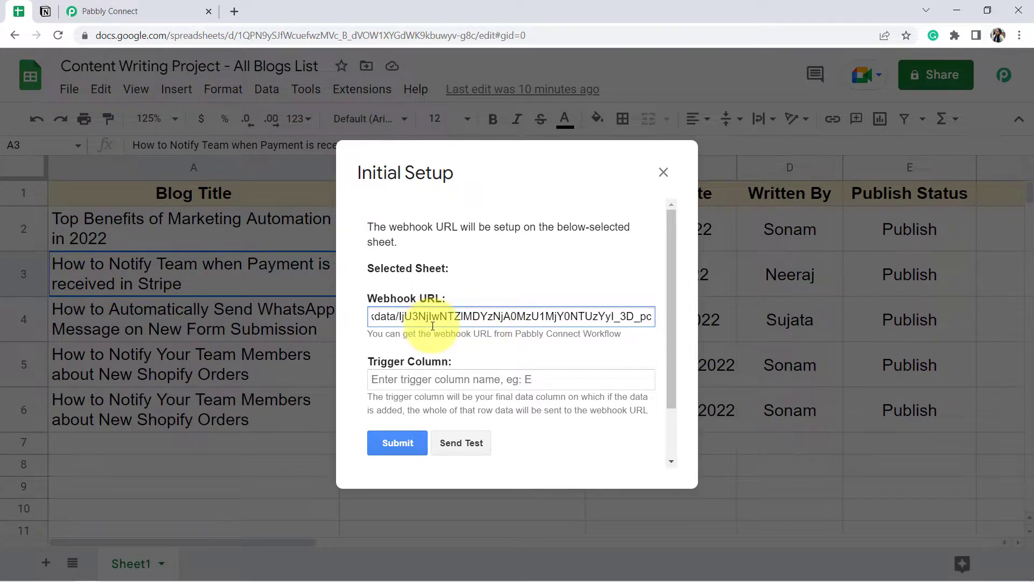
# Set E as the trigger column, send a test row, and submit the setup.
pyautogui.moveTo(387, 363); pyautogui.dragTo(437, 365)
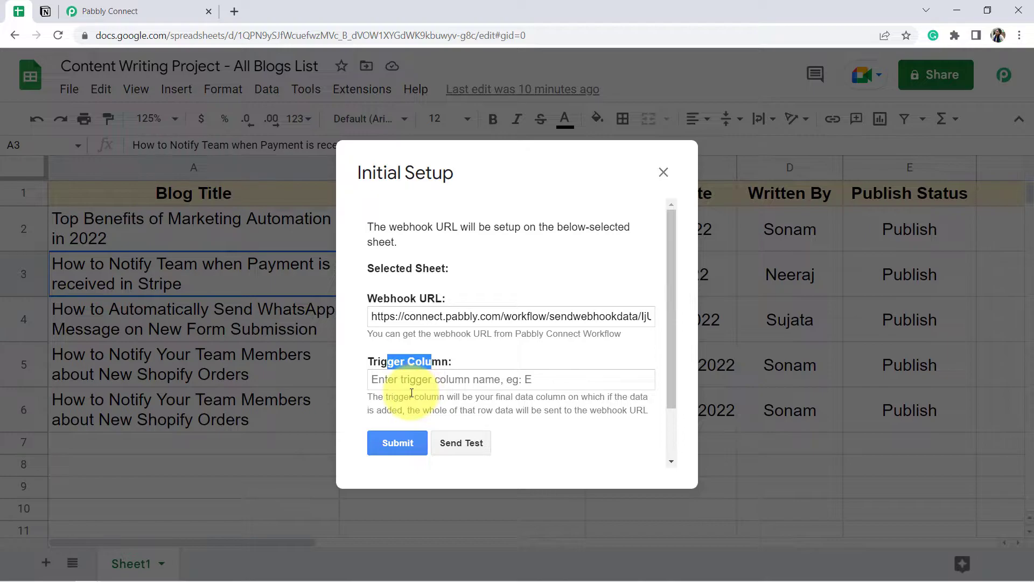
pyautogui.moveTo(400, 397); pyautogui.dragTo(520, 398)
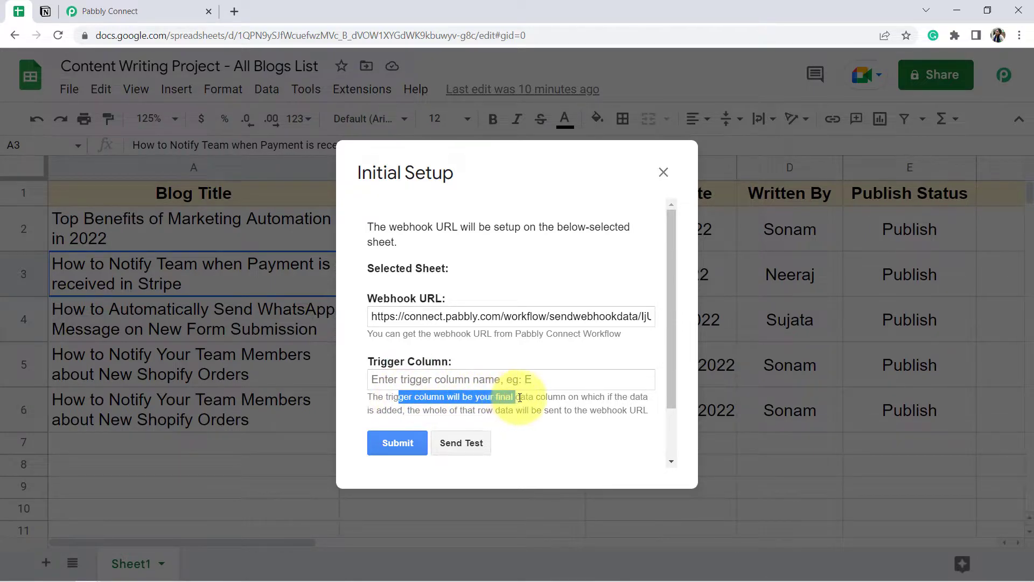
pyautogui.moveTo(613, 398)
pyautogui.mouseDown()
pyautogui.moveTo(389, 412)
pyautogui.moveTo(610, 412)
pyautogui.mouseUp()
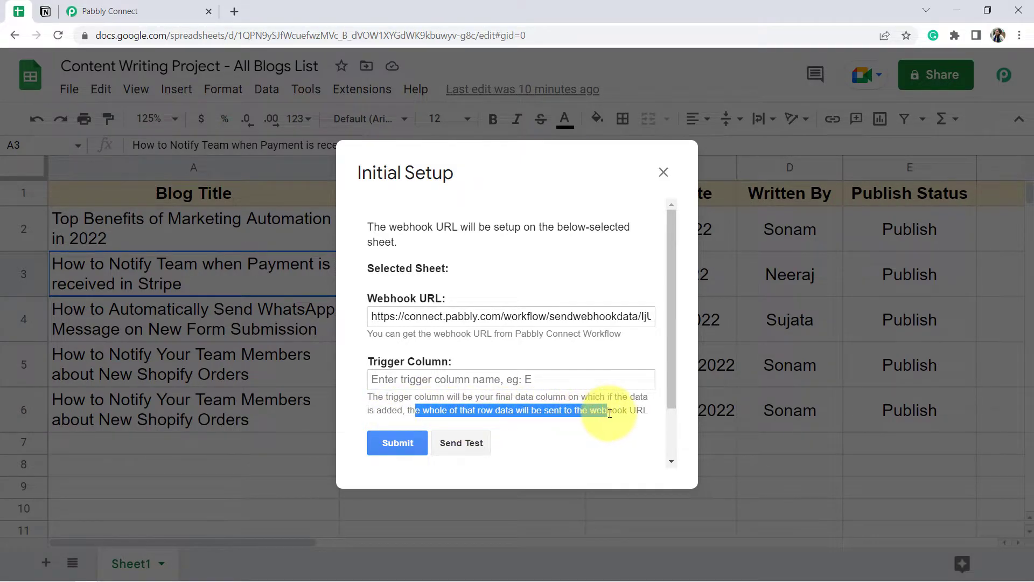
pyautogui.moveTo(439, 169); pyautogui.dragTo(74, 82)
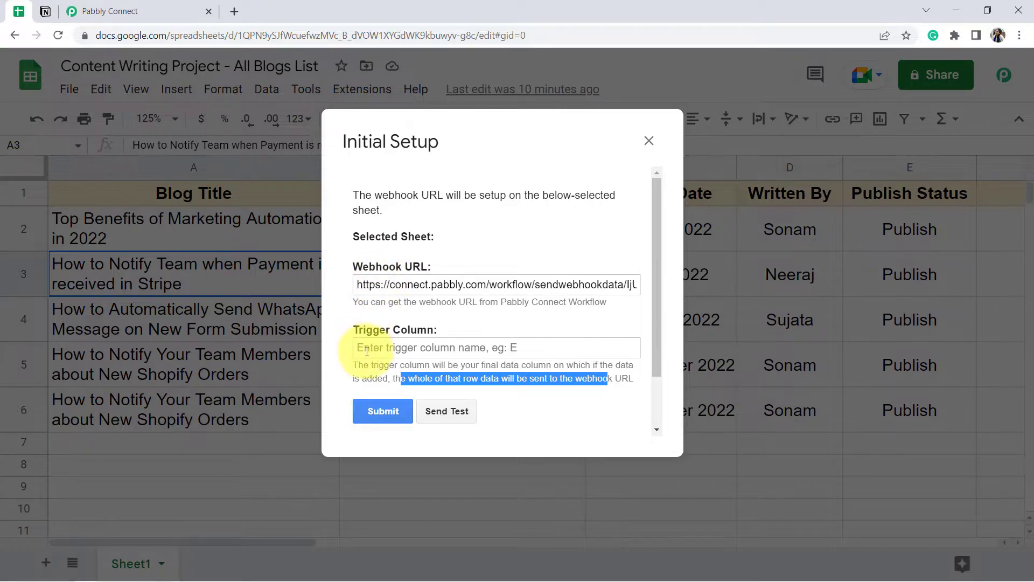
pyautogui.click(367, 352)
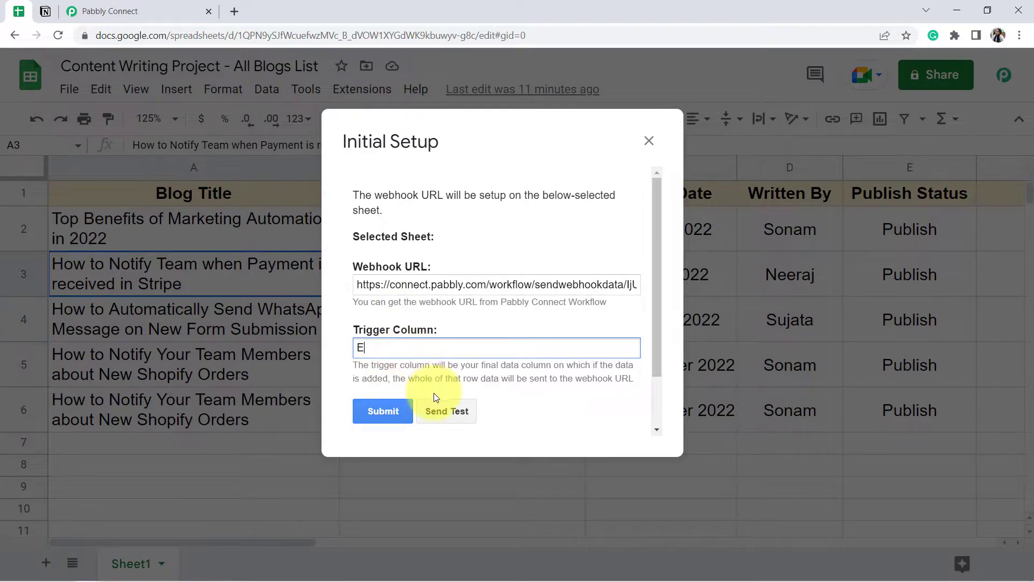
pyautogui.click(452, 411)
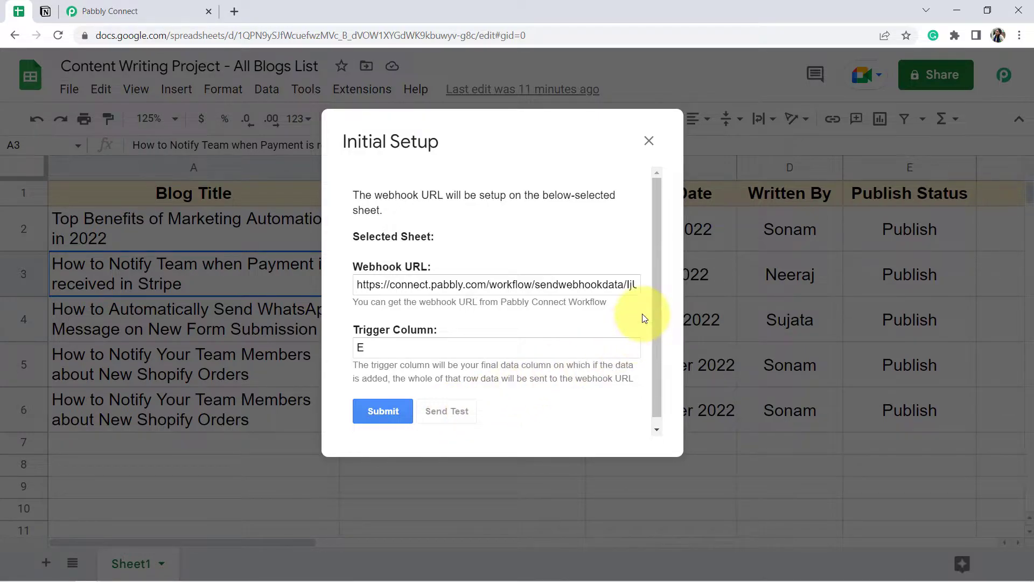
pyautogui.moveTo(658, 283); pyautogui.dragTo(659, 310)
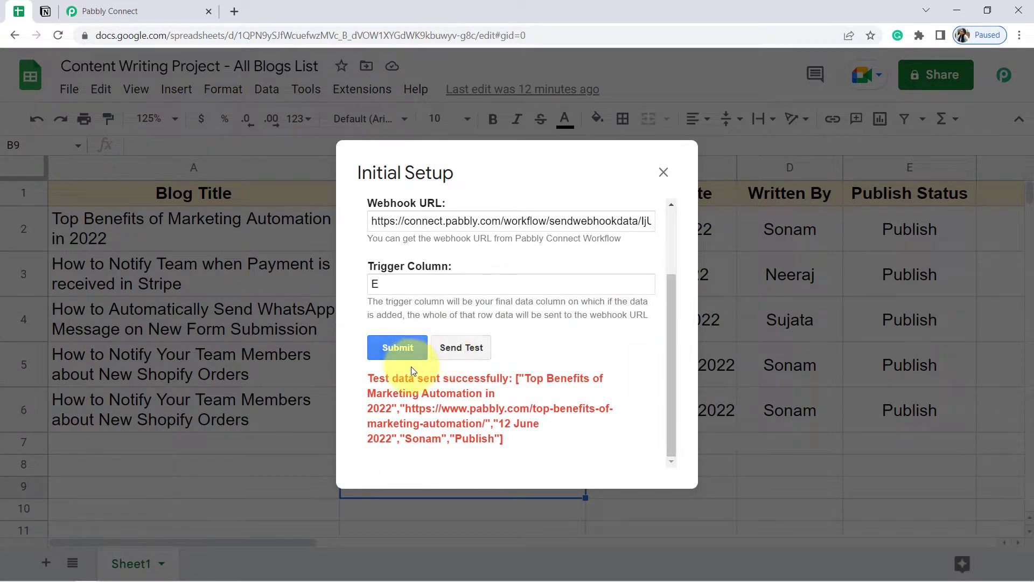
pyautogui.moveTo(426, 372); pyautogui.dragTo(499, 439)
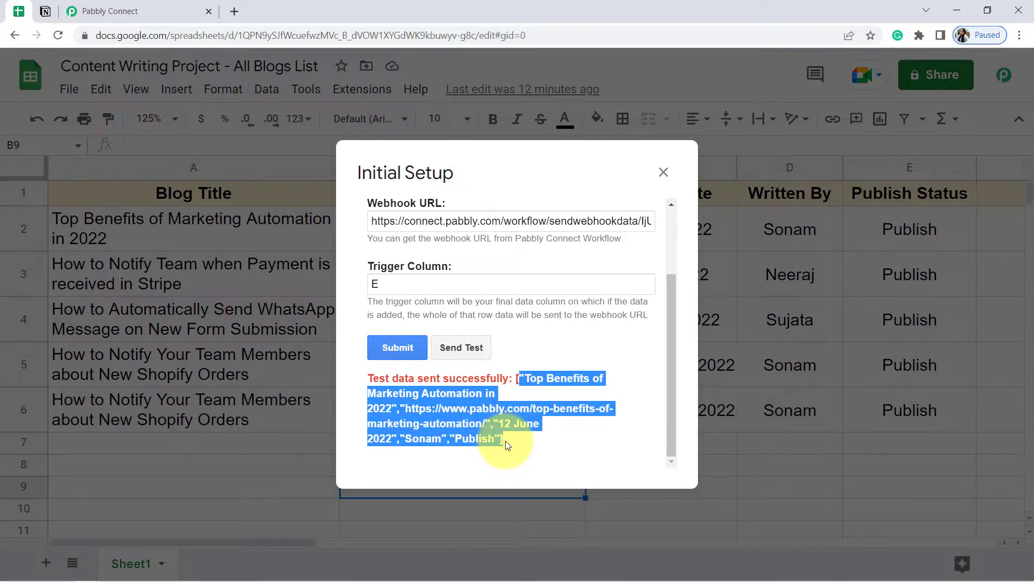
pyautogui.click(386, 349)
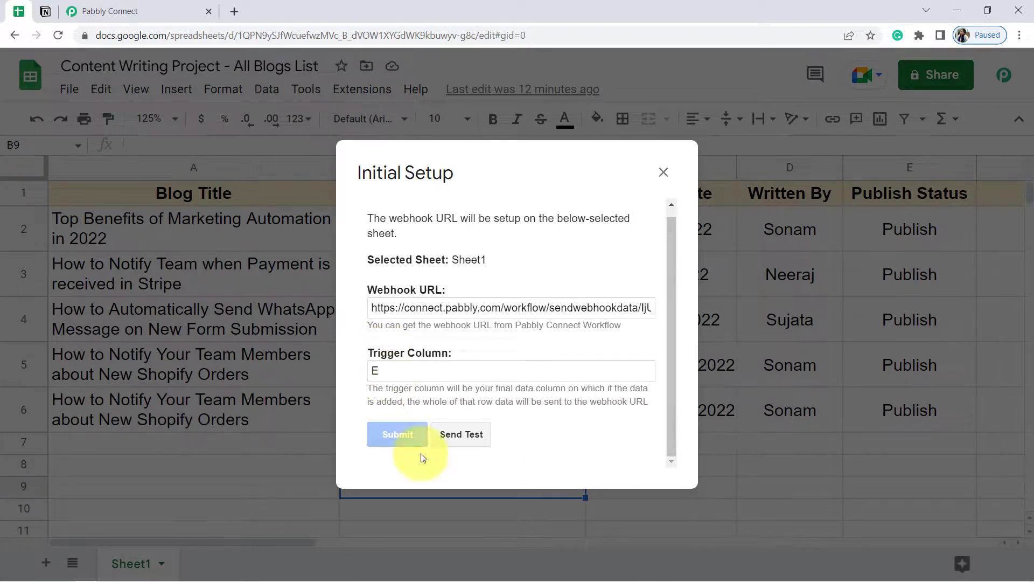
pyautogui.click(663, 181)
# Review the Pabbly Connect webhook response, noting TriggerColumn E and the SpreadsheetName value.
pyautogui.click(132, 10)
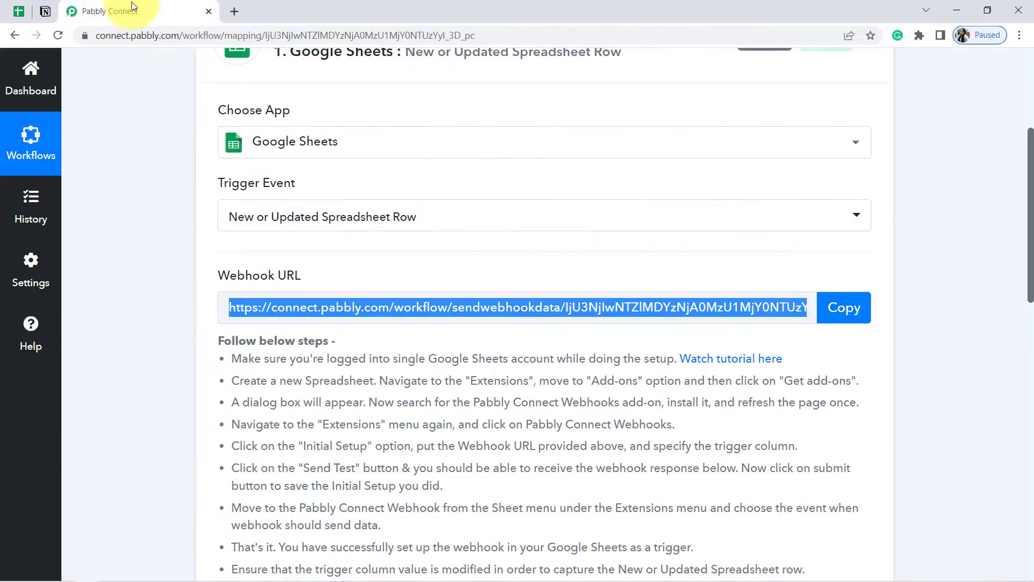
pyautogui.moveTo(1030, 122); pyautogui.dragTo(1029, 277)
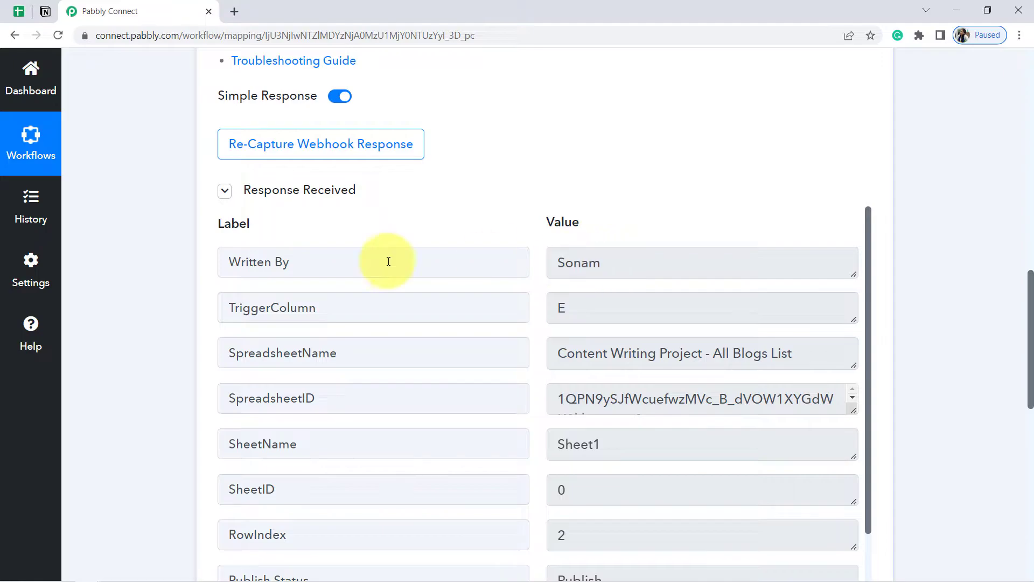
pyautogui.moveTo(278, 263); pyautogui.dragTo(547, 258)
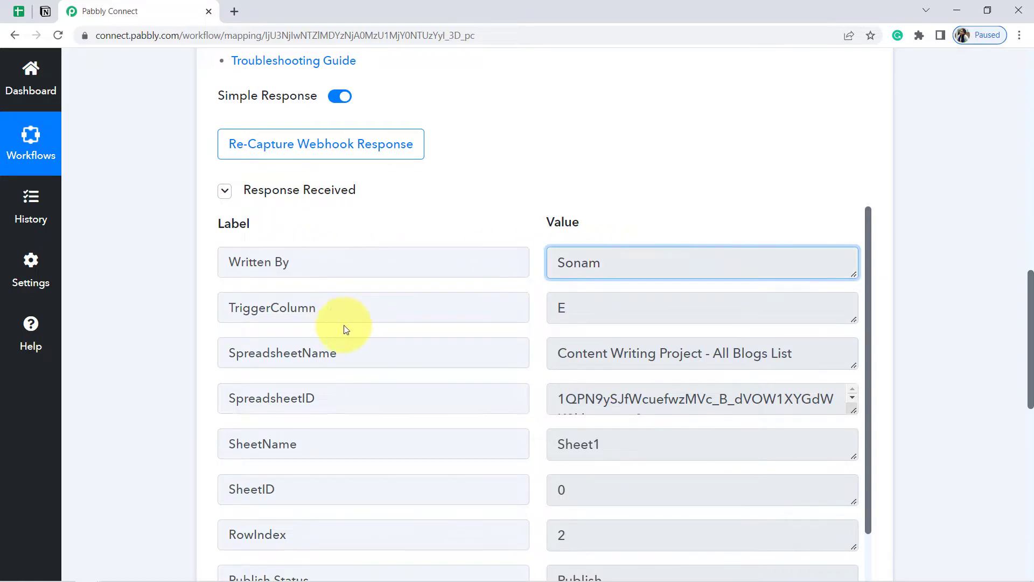
pyautogui.click(614, 323)
pyautogui.moveTo(300, 353); pyautogui.dragTo(423, 351)
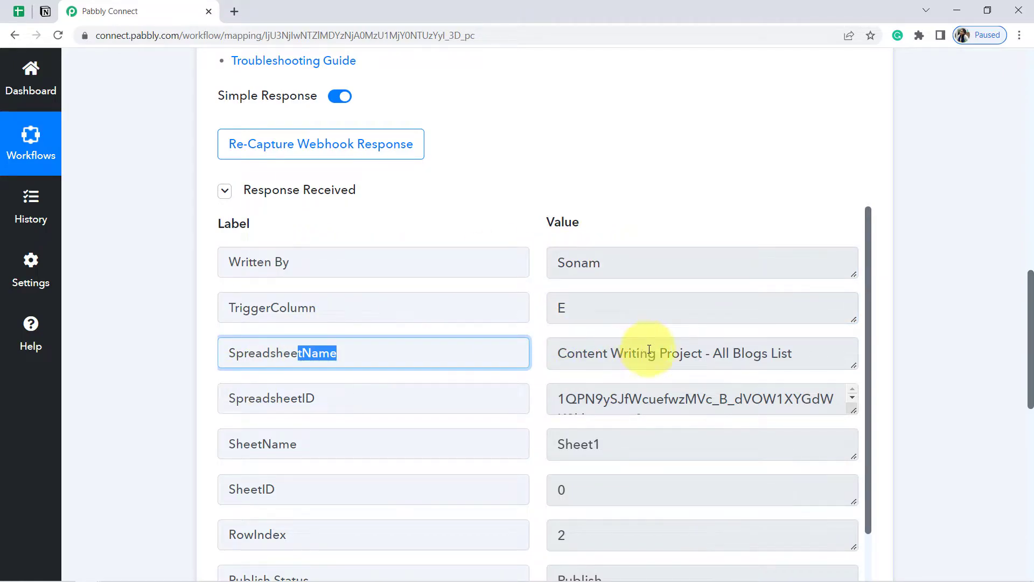
pyautogui.moveTo(650, 353); pyautogui.dragTo(745, 353)
pyautogui.moveTo(868, 263); pyautogui.dragTo(868, 374)
pyautogui.moveTo(1030, 311); pyautogui.dragTo(1030, 345)
# Check the received Publish Status, Publish Date, Blog URL and Blog Title against cell A2.
pyautogui.moveTo(261, 340); pyautogui.dragTo(346, 346)
pyautogui.moveTo(219, 381); pyautogui.dragTo(357, 380)
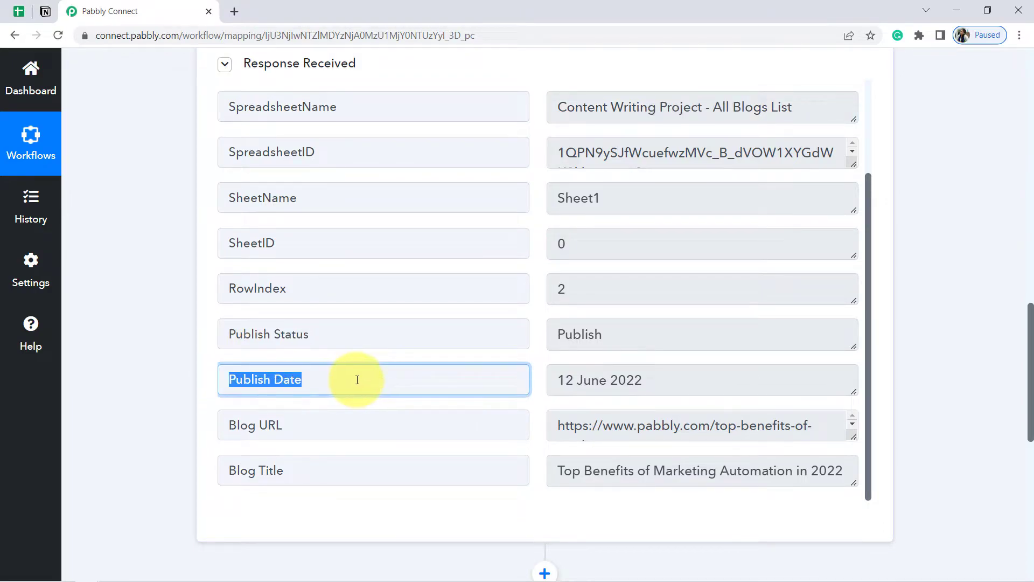
pyautogui.moveTo(231, 424); pyautogui.dragTo(380, 423)
pyautogui.moveTo(272, 470); pyautogui.dragTo(740, 525)
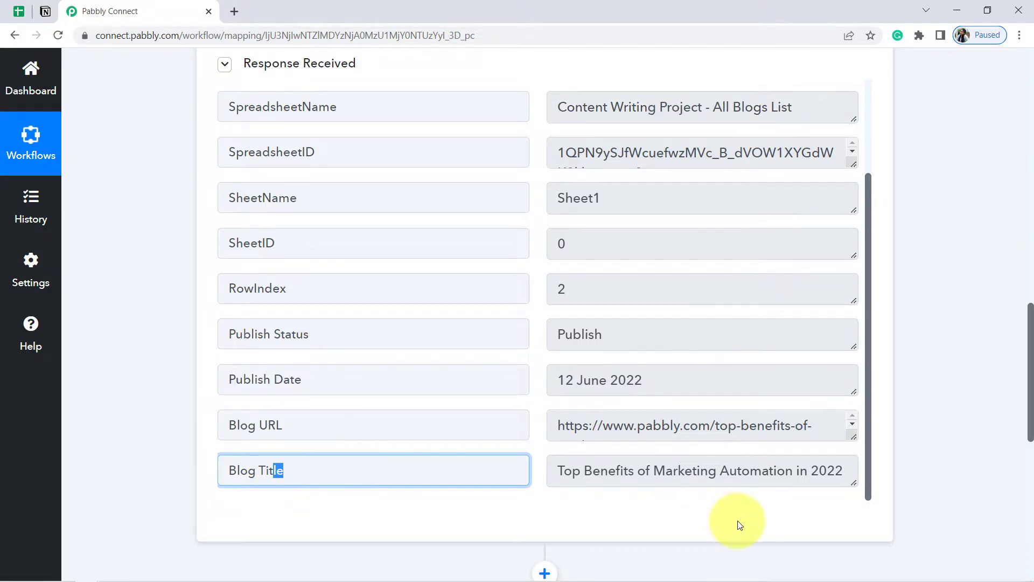
pyautogui.moveTo(585, 470); pyautogui.dragTo(819, 473)
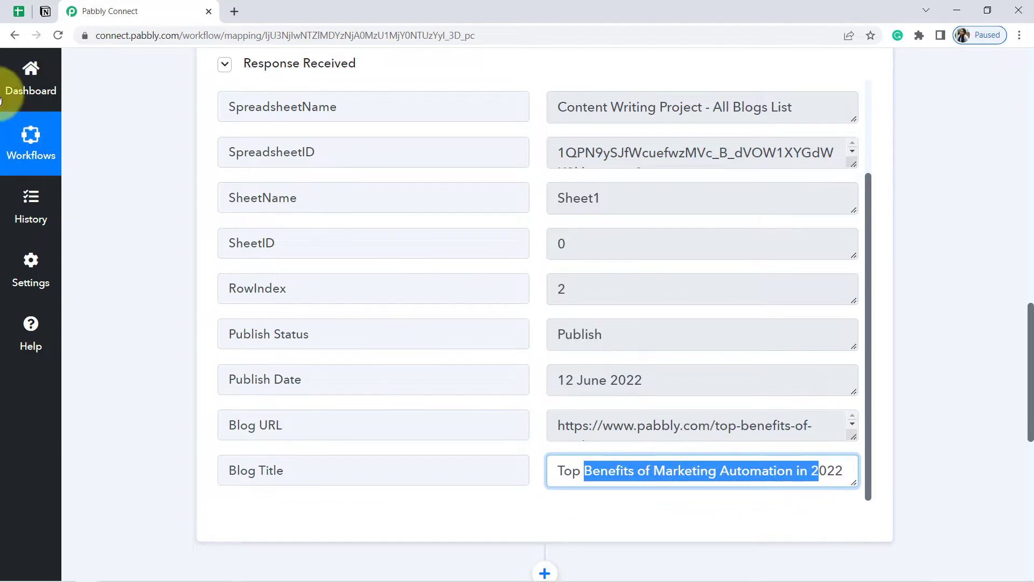
pyautogui.click(19, 11)
pyautogui.click(89, 237)
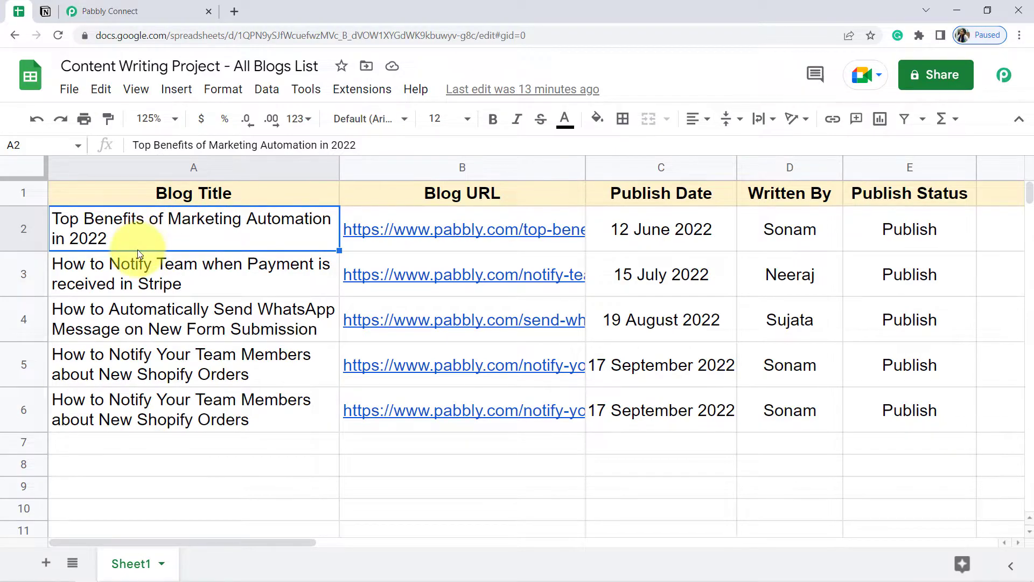
# Compare the Pabbly Connect workflow with the blog spreadsheet, ending on the spreadsheet.
pyautogui.click(168, 4)
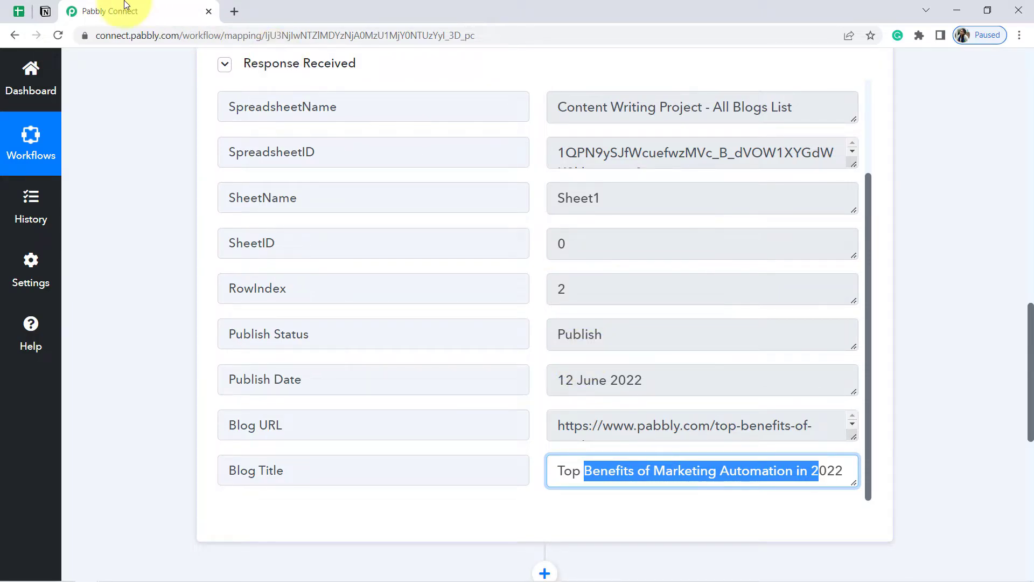
pyautogui.click(13, 10)
pyautogui.click(78, 10)
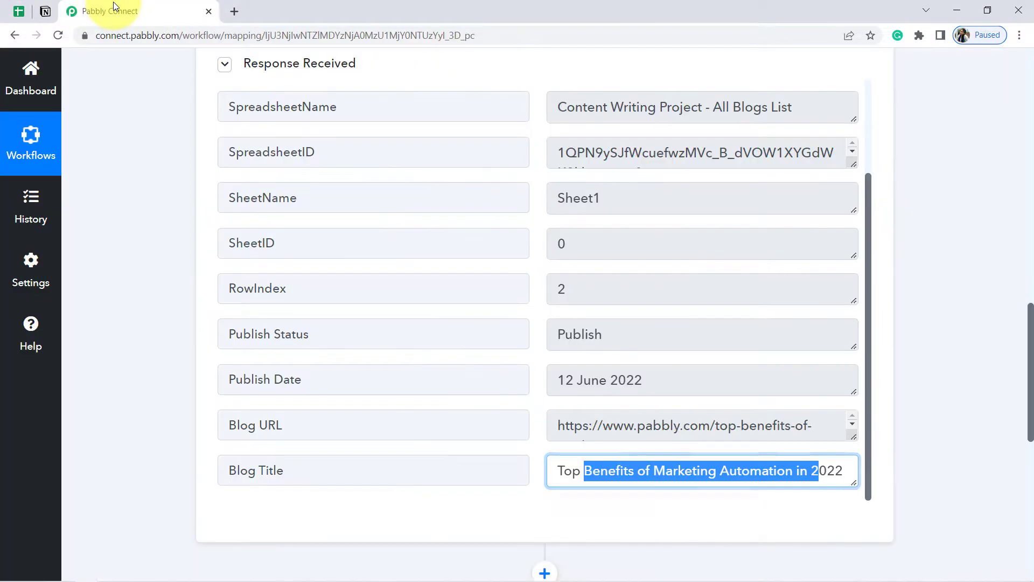
pyautogui.click(16, 11)
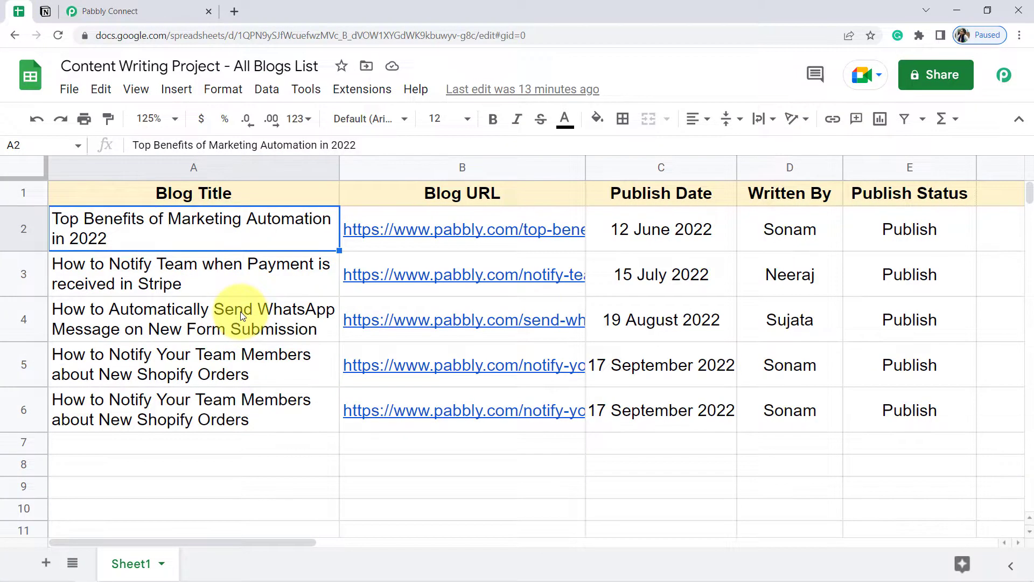
pyautogui.click(110, 5)
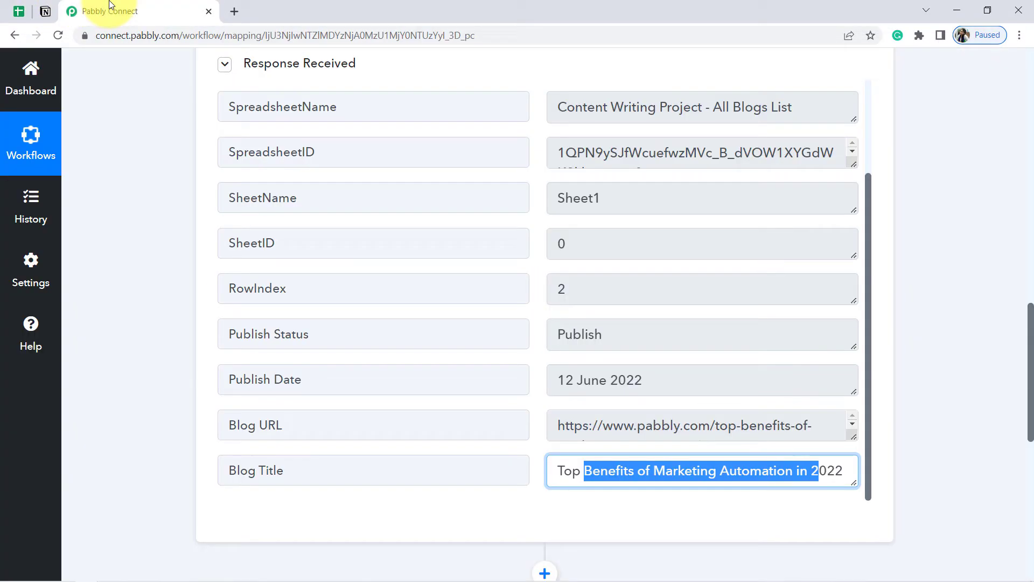
pyautogui.click(16, 11)
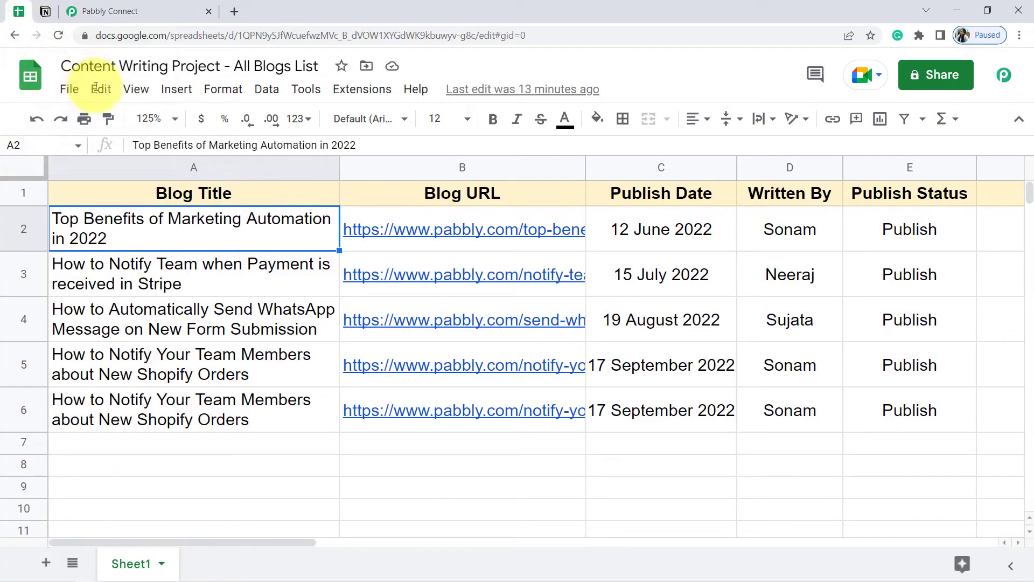
# Enable Send On Event in the Pabbly Connect Webhooks add-on and return to the workflow.
pyautogui.click(355, 97)
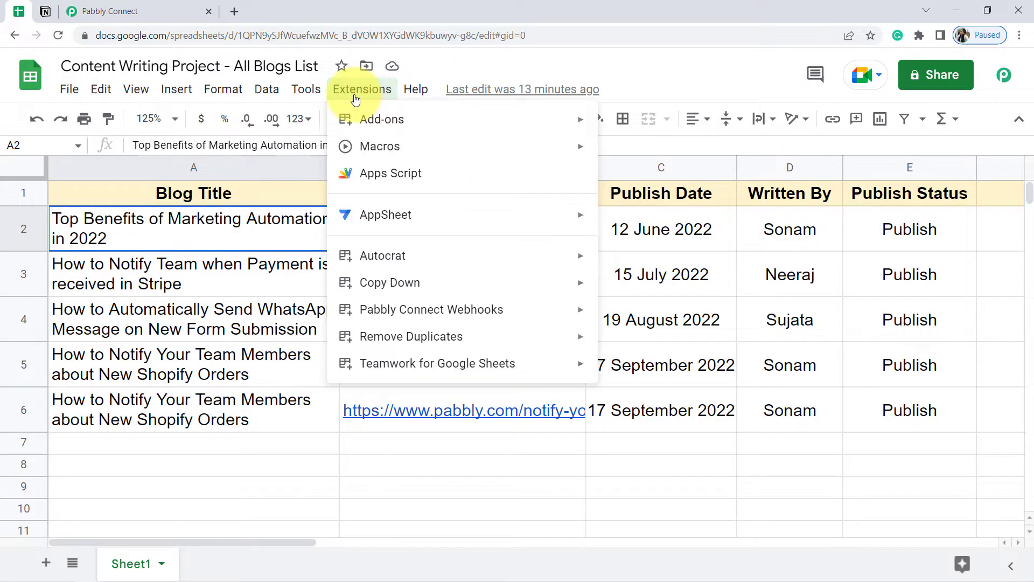
pyautogui.moveTo(492, 310)
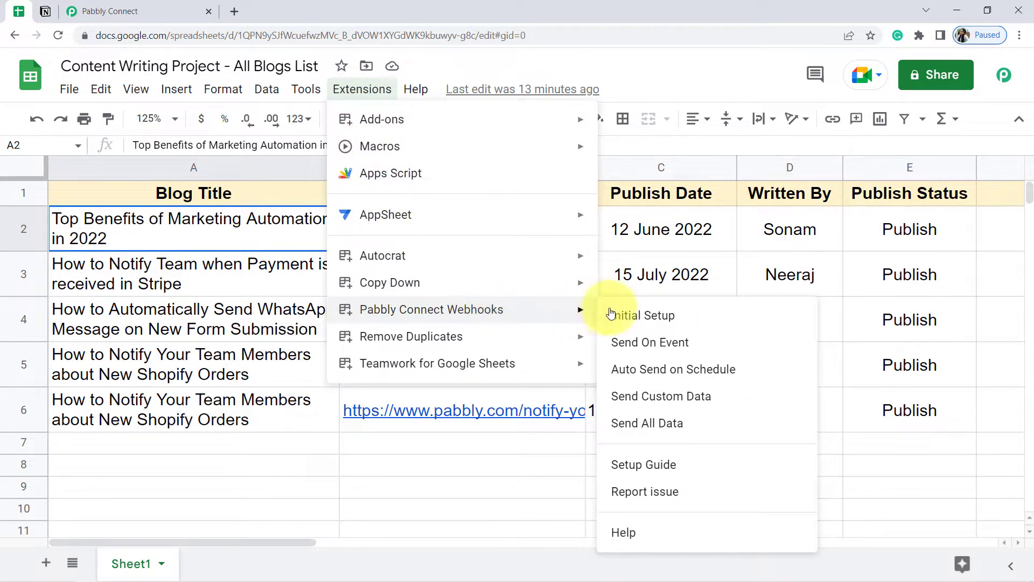
pyautogui.click(642, 347)
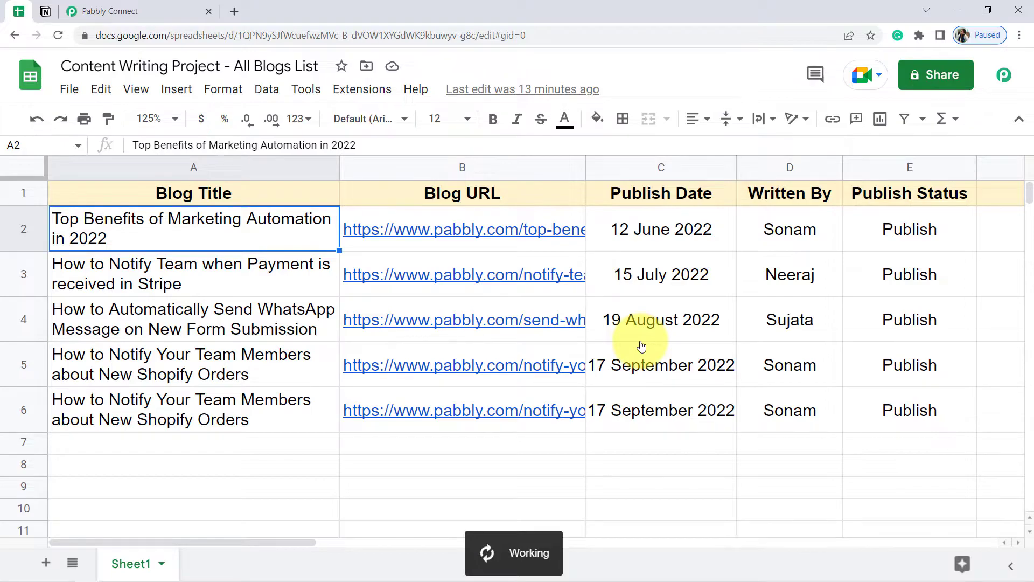
pyautogui.click(346, 93)
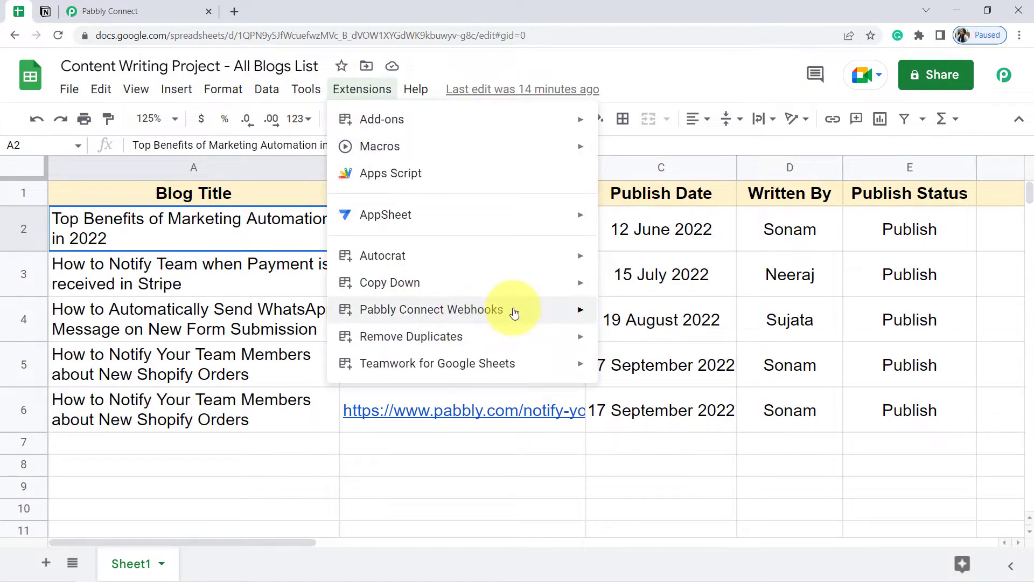
pyautogui.moveTo(590, 314)
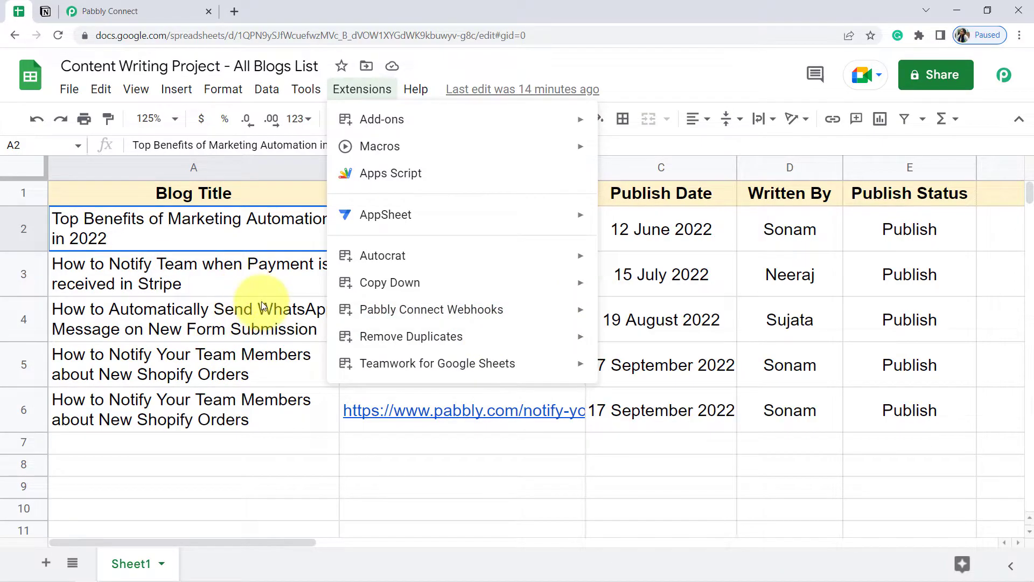
pyautogui.moveTo(238, 447); pyautogui.dragTo(871, 510)
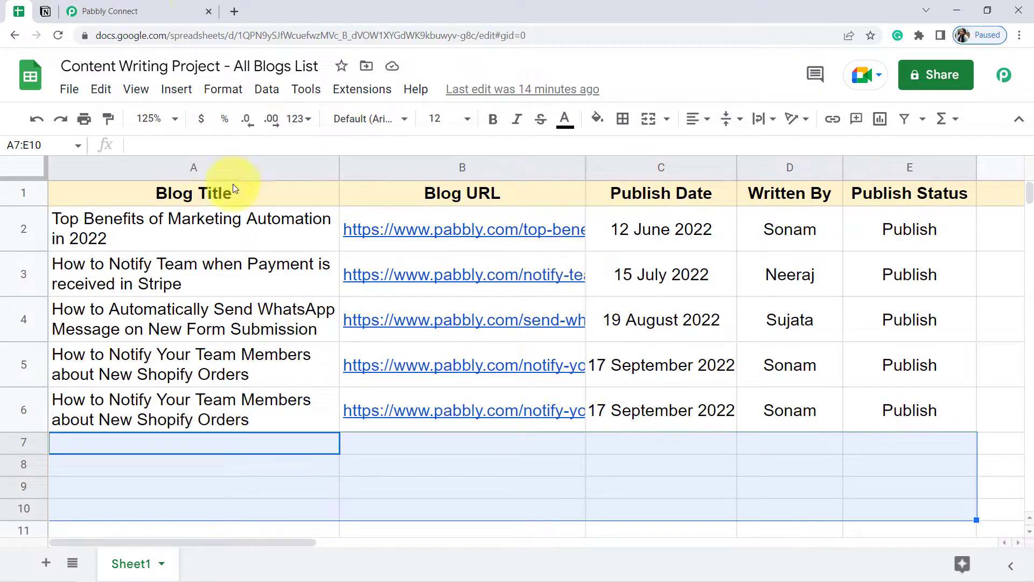
pyautogui.click(156, 10)
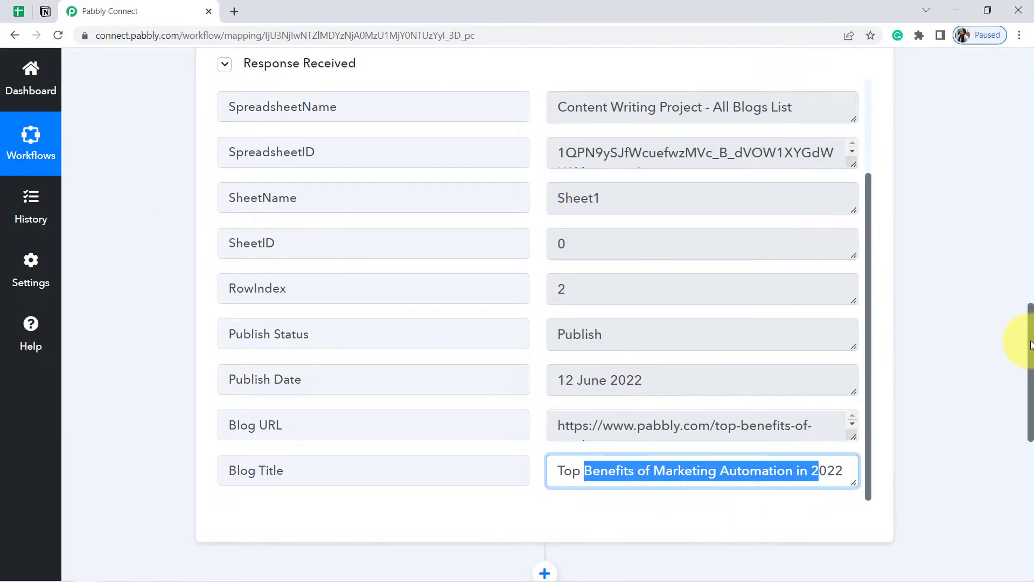
# Set the action step to Notion's Create Database Item event and begin connecting a Notion account.
pyautogui.moveTo(1029, 345); pyautogui.dragTo(1027, 450)
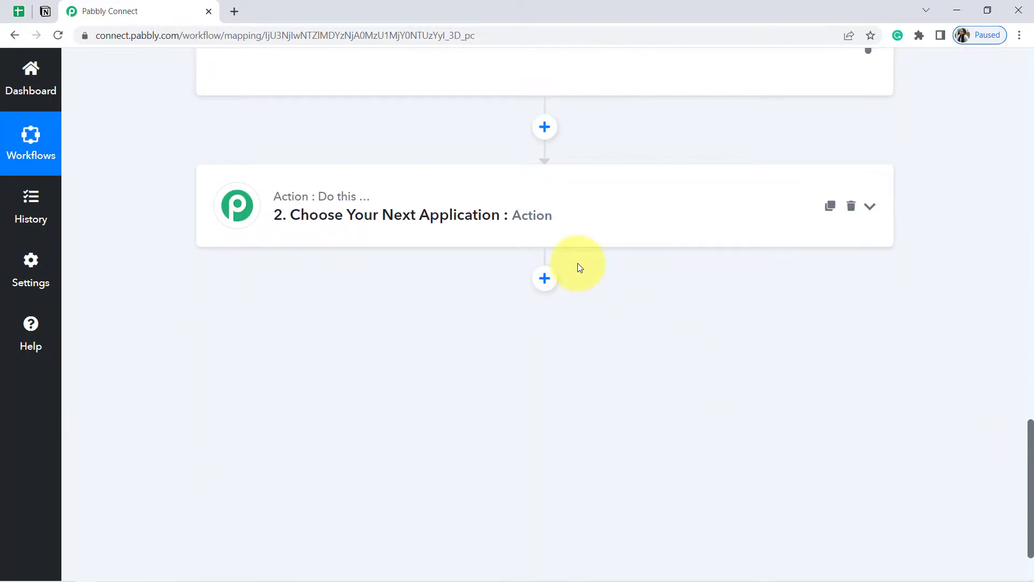
pyautogui.click(497, 230)
pyautogui.click(263, 305)
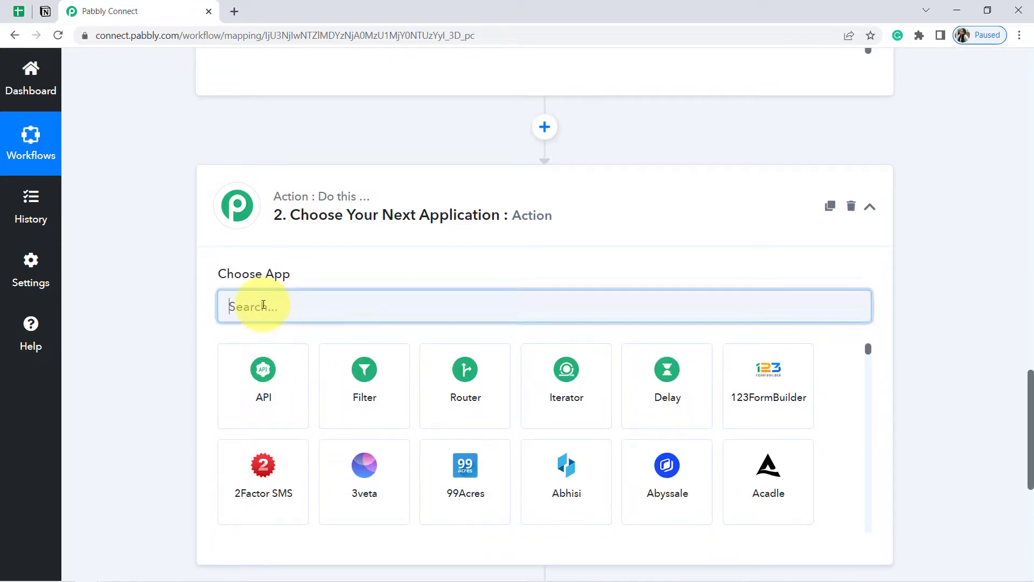
pyautogui.write('notio')
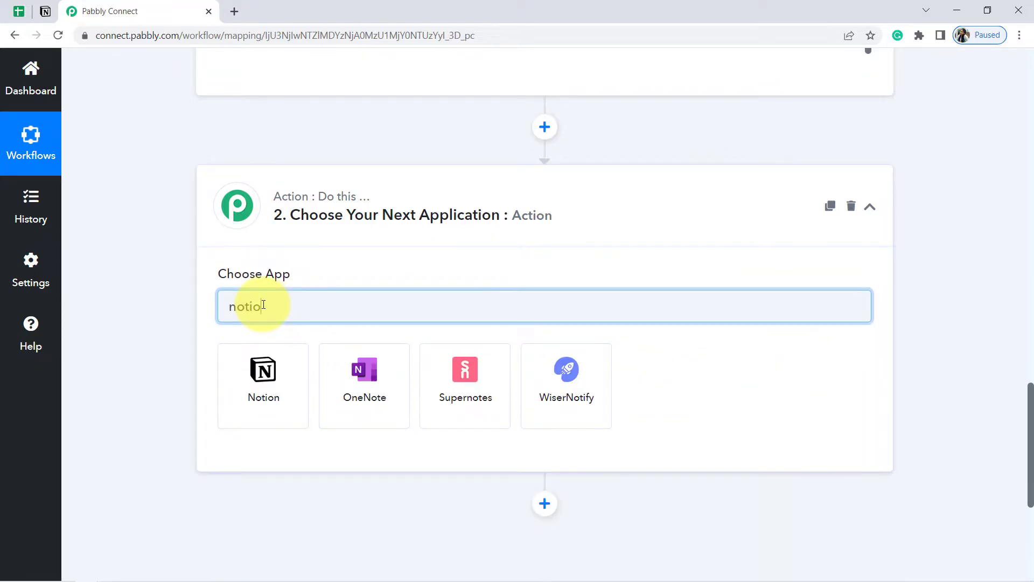
pyautogui.click(256, 371)
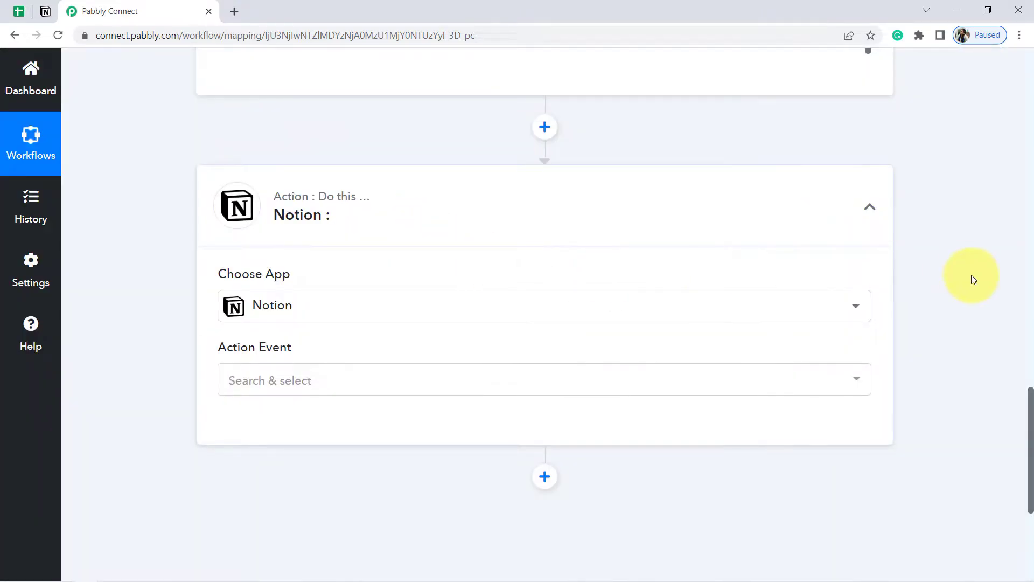
pyautogui.scroll(-2, 1026, 415)
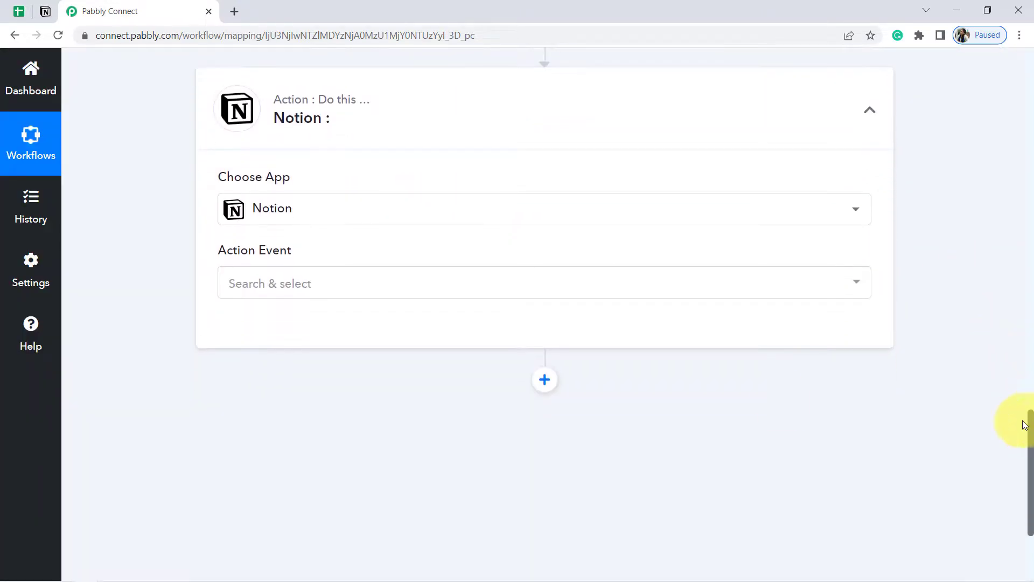
pyautogui.click(254, 291)
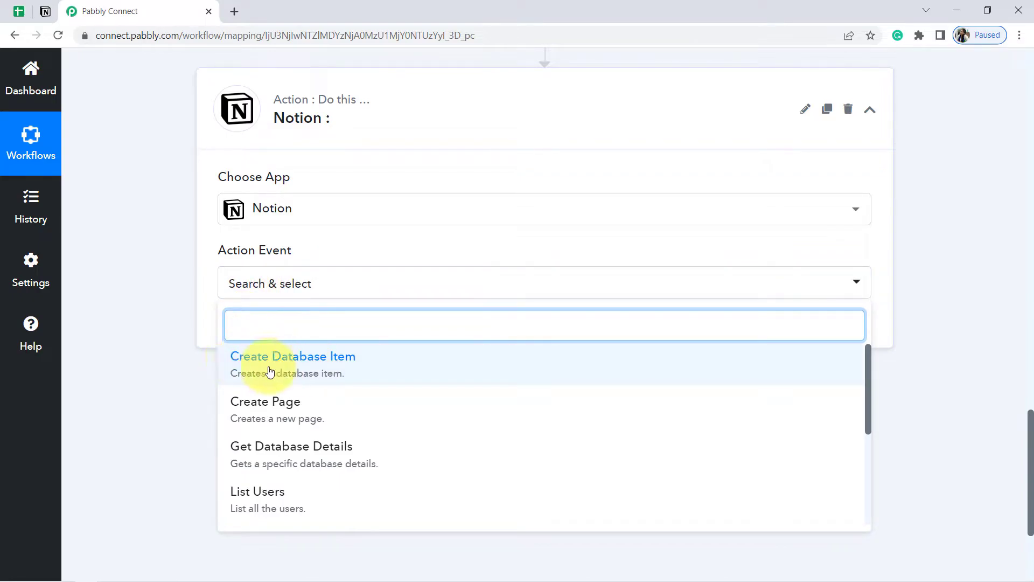
pyautogui.click(294, 371)
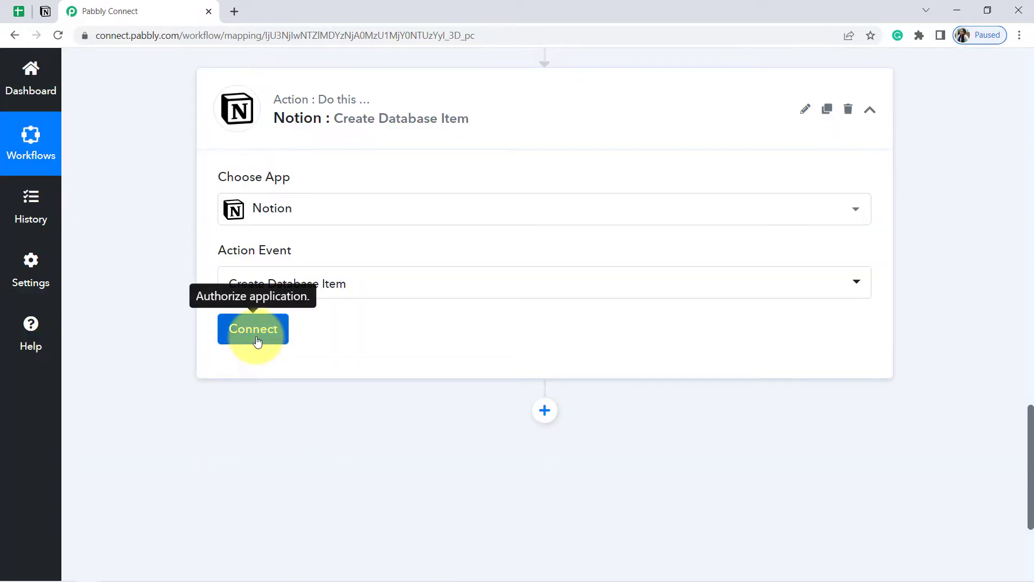
pyautogui.click(257, 341)
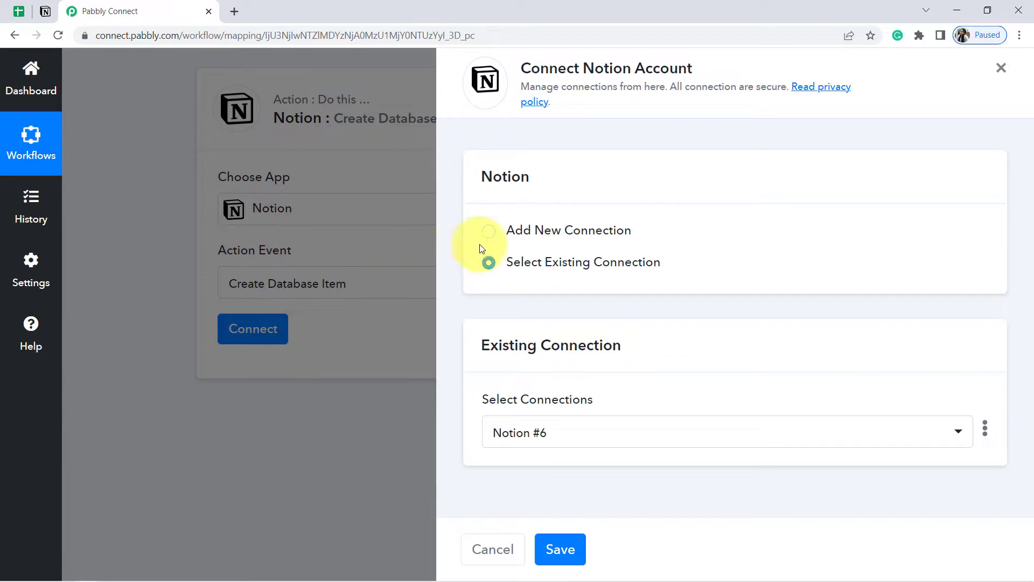
# Add a new Notion connection that grants Pabbly Connect access to the GENERAL pages, including All Blog Data.
pyautogui.click(537, 235)
pyautogui.click(522, 419)
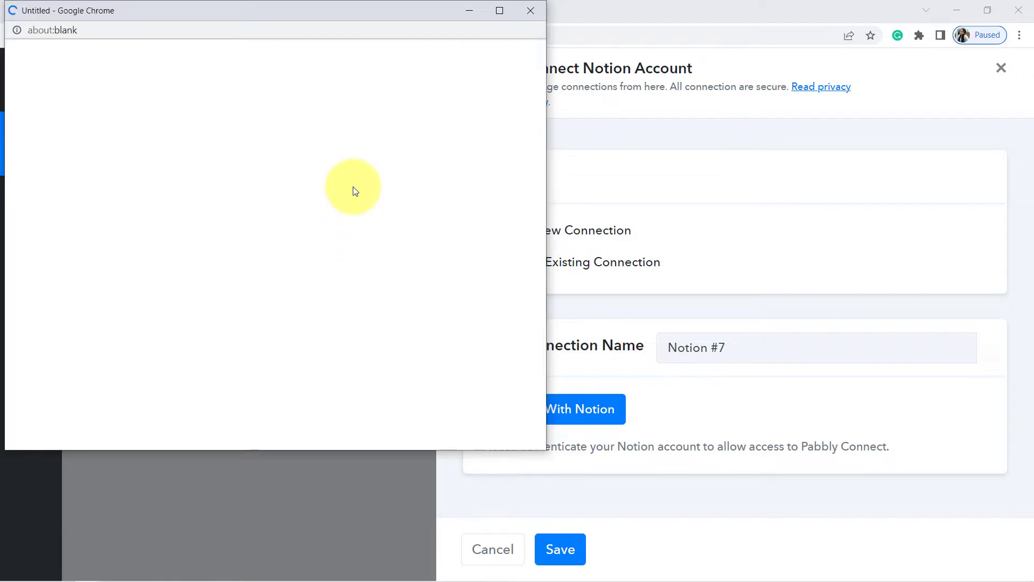
pyautogui.moveTo(544, 101); pyautogui.dragTo(531, 288)
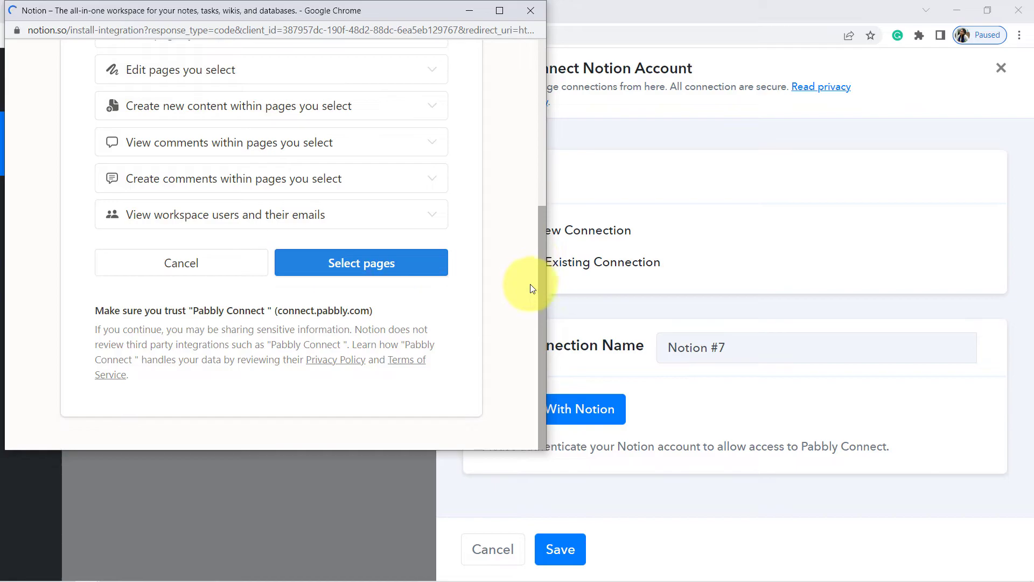
pyautogui.click(364, 263)
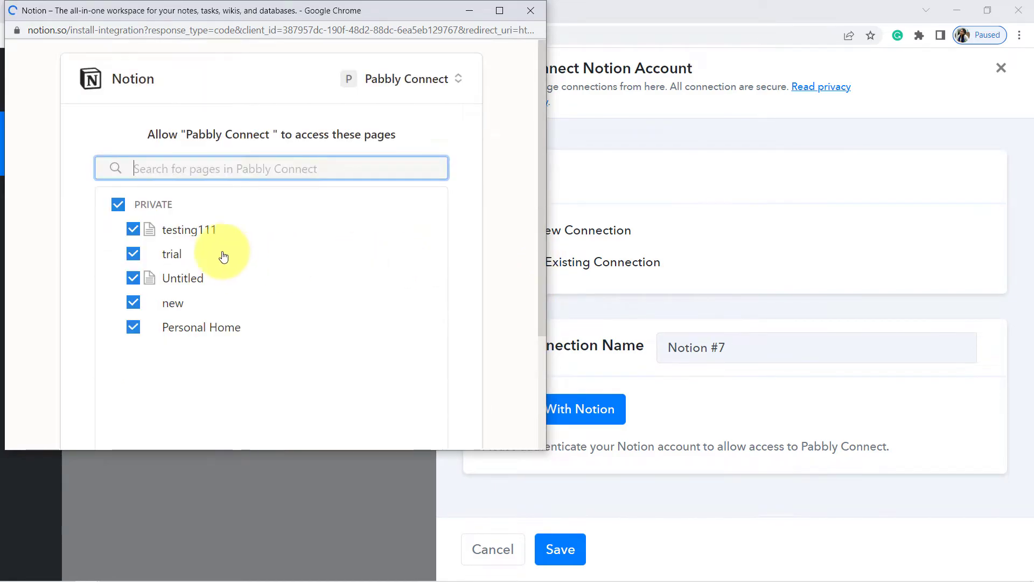
pyautogui.moveTo(446, 232); pyautogui.dragTo(85, 212)
pyautogui.click(117, 193)
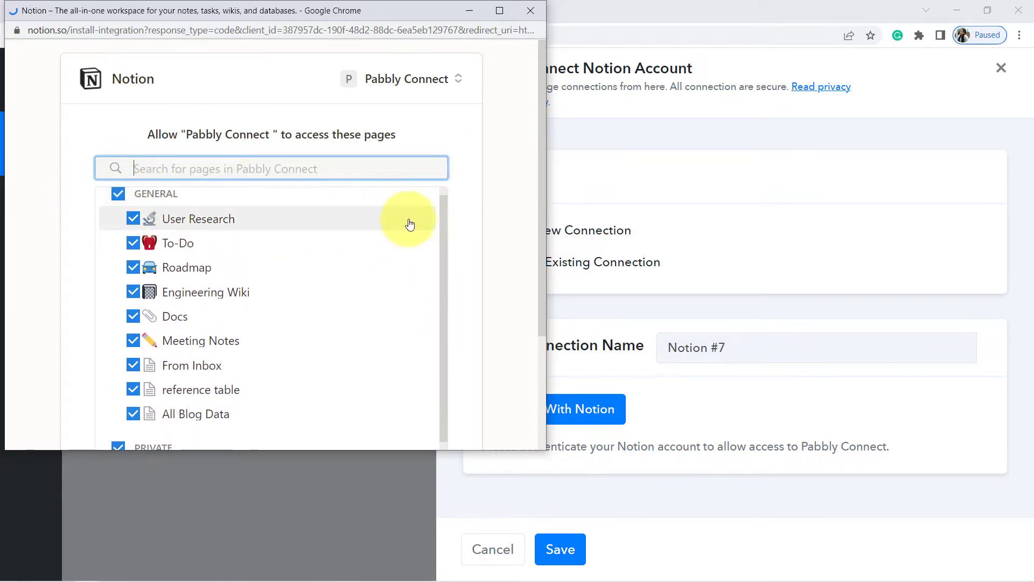
pyautogui.moveTo(541, 128); pyautogui.dragTo(420, 346)
pyautogui.click(342, 388)
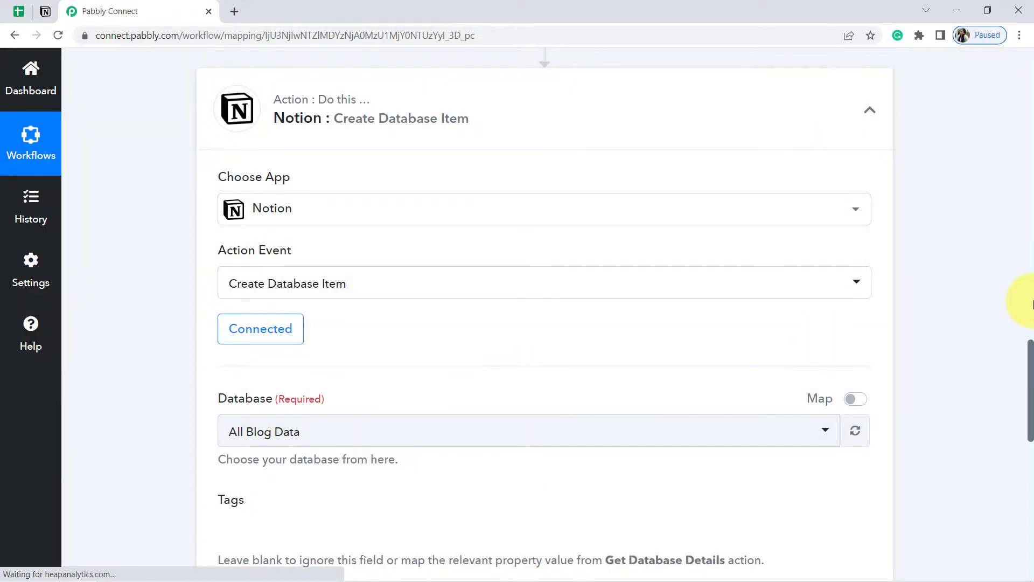
# Confirm All Blog Data in the Database list against its title in Notion, and keep it selected.
pyautogui.moveTo(1028, 364); pyautogui.dragTo(1027, 402)
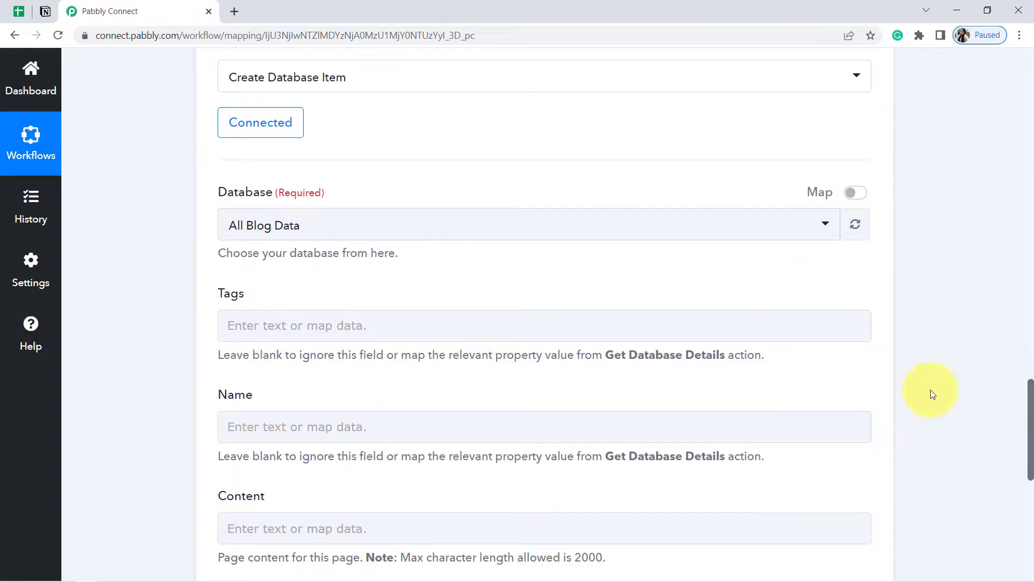
pyautogui.click(252, 232)
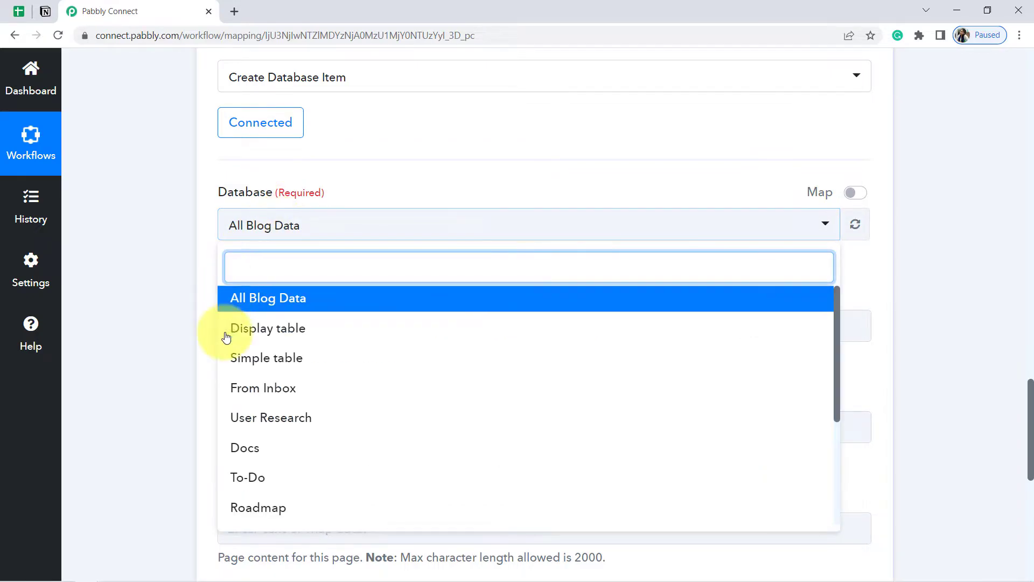
pyautogui.click(44, 11)
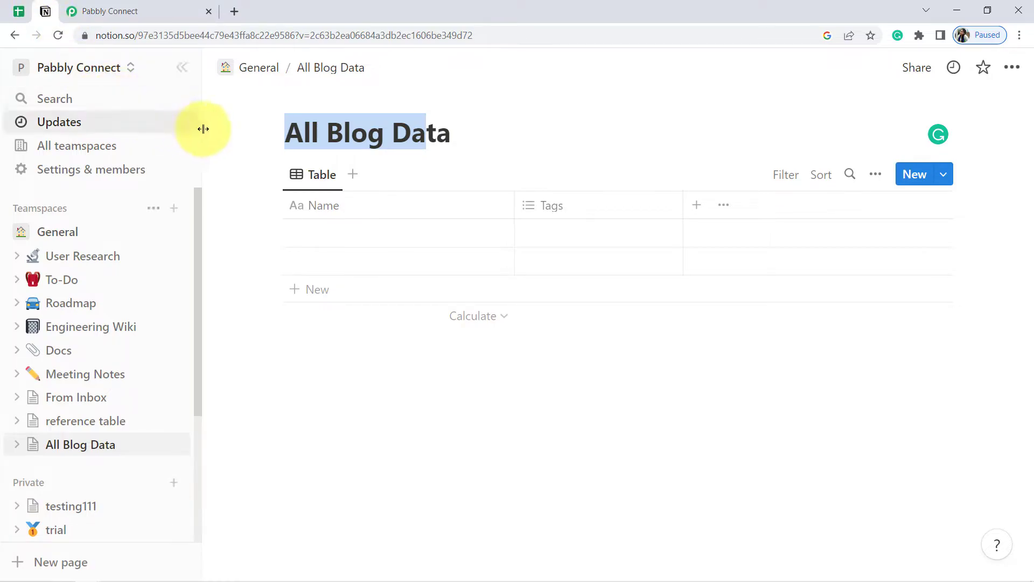
pyautogui.click(224, 135)
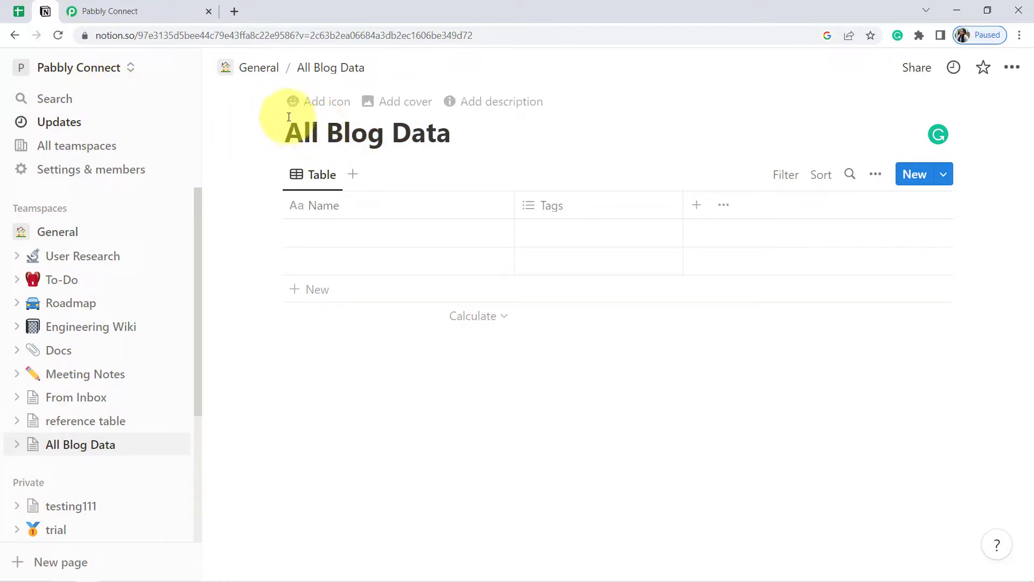
pyautogui.moveTo(308, 133); pyautogui.dragTo(384, 135)
pyautogui.click(134, 11)
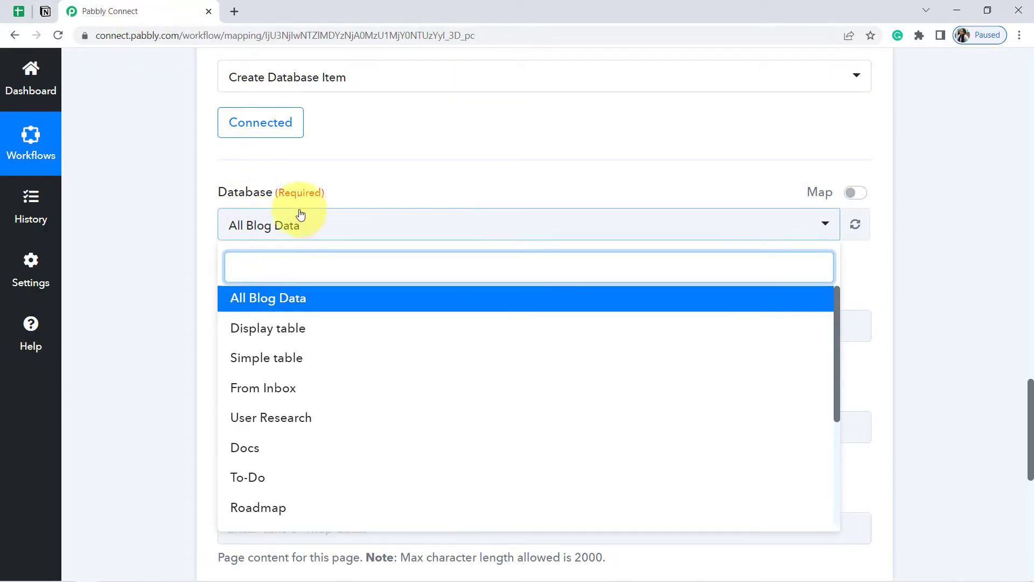
pyautogui.click(178, 280)
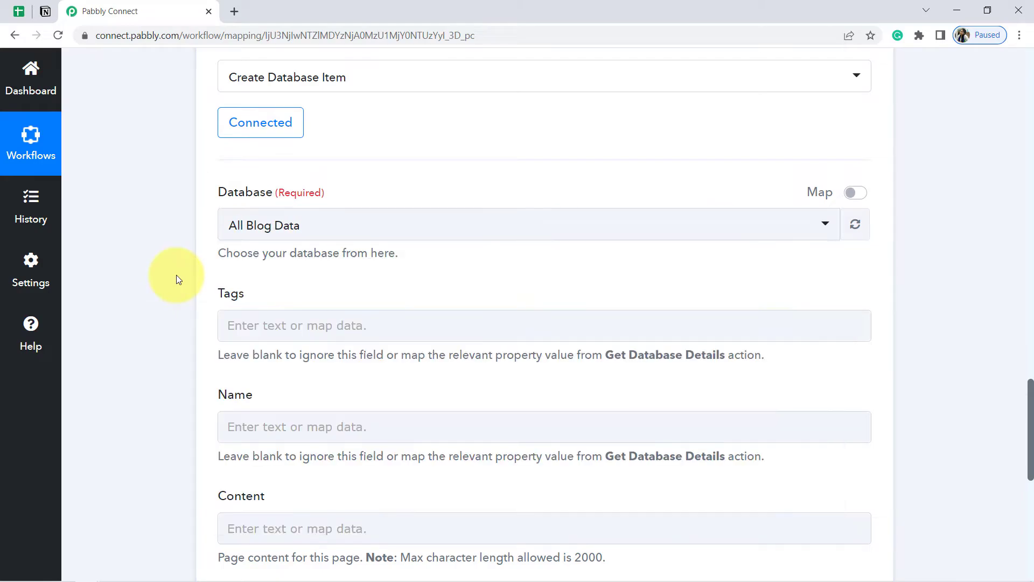
# Check the form's Tags field, then open the Notion Name column's settings to rename it.
pyautogui.moveTo(227, 294); pyautogui.dragTo(265, 300)
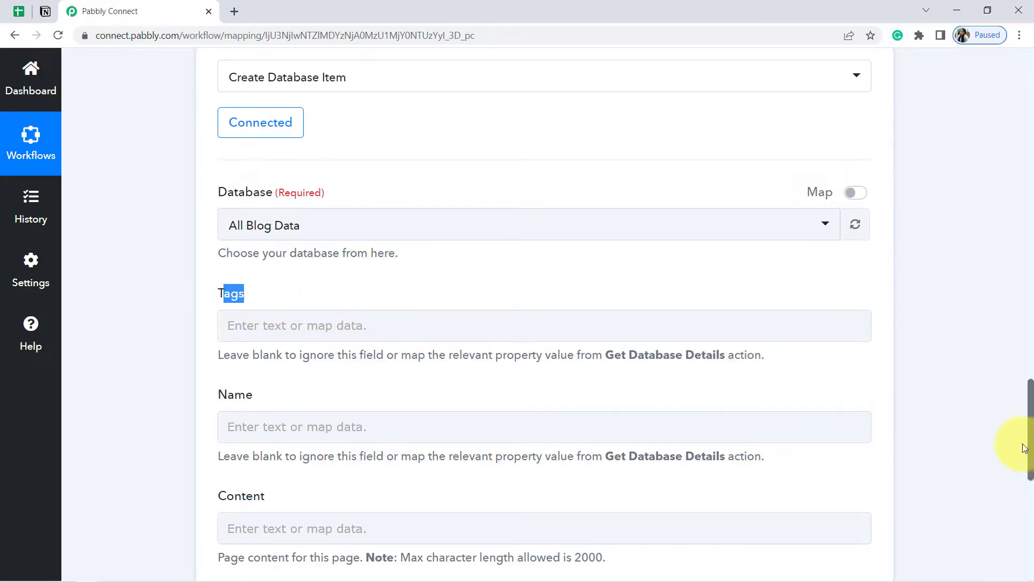
pyautogui.moveTo(1030, 441)
pyautogui.mouseDown()
pyautogui.moveTo(1018, 478)
pyautogui.moveTo(1025, 455)
pyautogui.mouseUp()
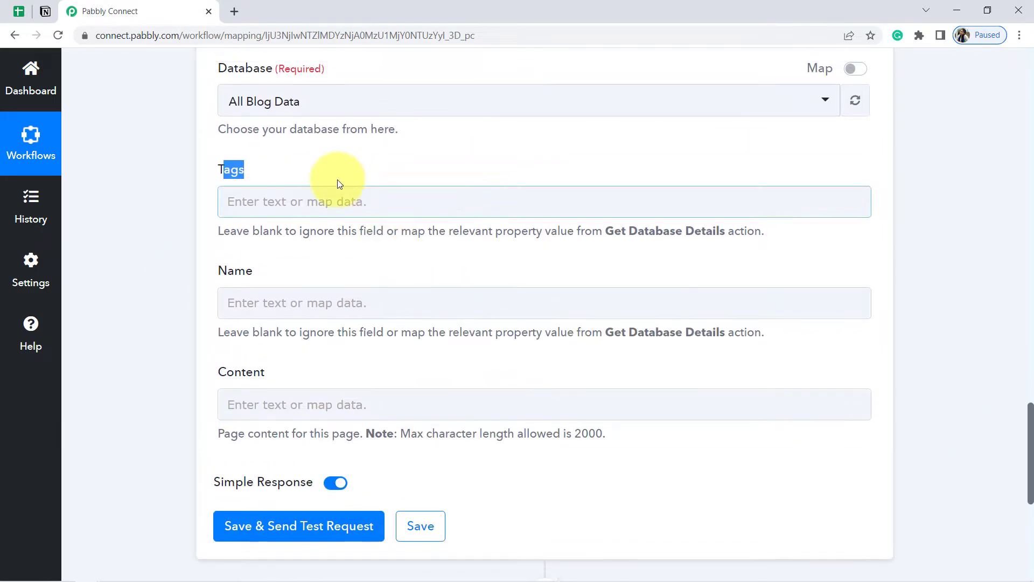
pyautogui.click(45, 12)
pyautogui.click(319, 214)
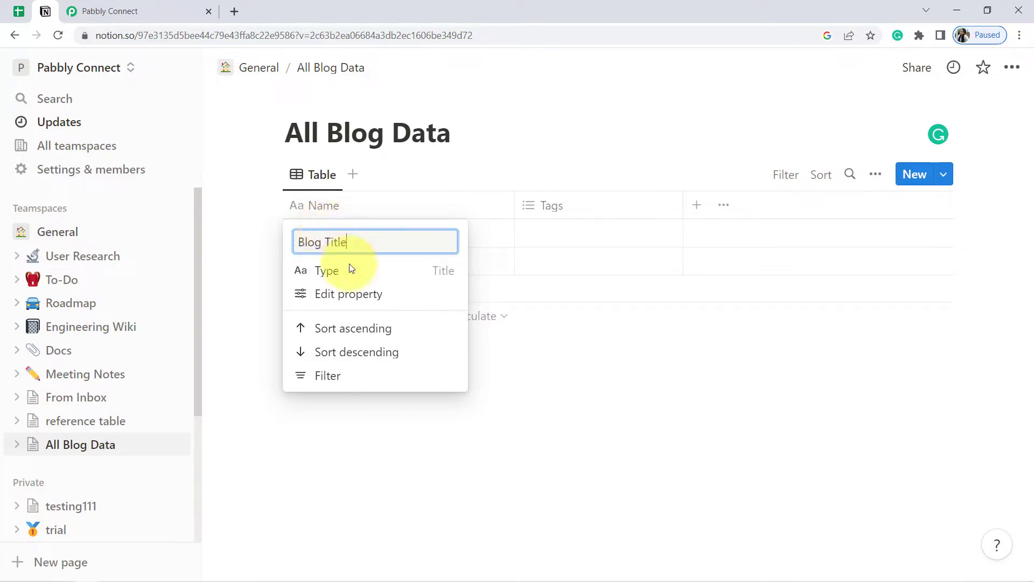
# Rename the Name column to Blog Title and the Tags column to Blog URL.
pyautogui.click(594, 386)
pyautogui.click(539, 206)
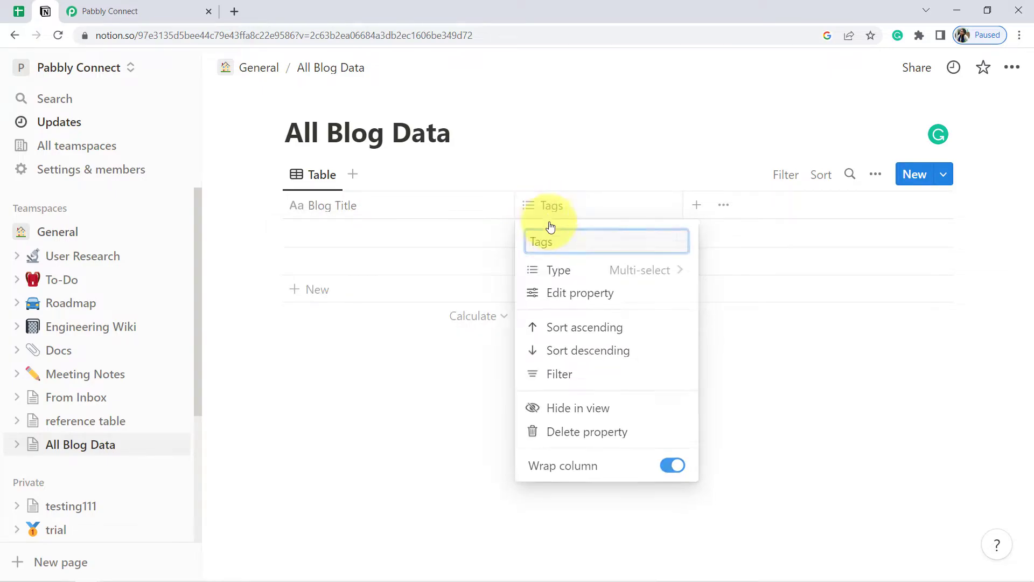
pyautogui.press('Escape')
pyautogui.click(552, 207)
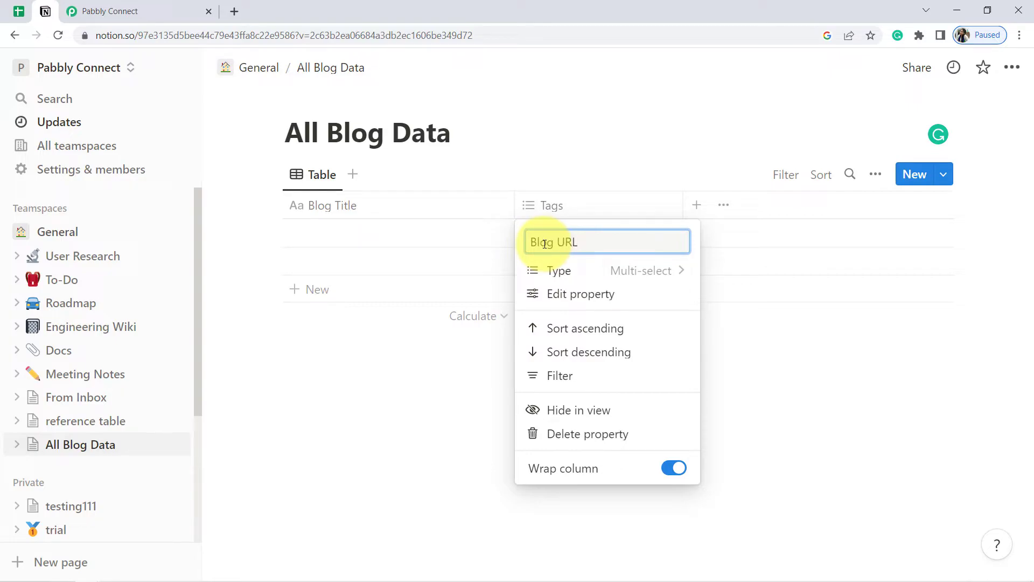
pyautogui.click(685, 190)
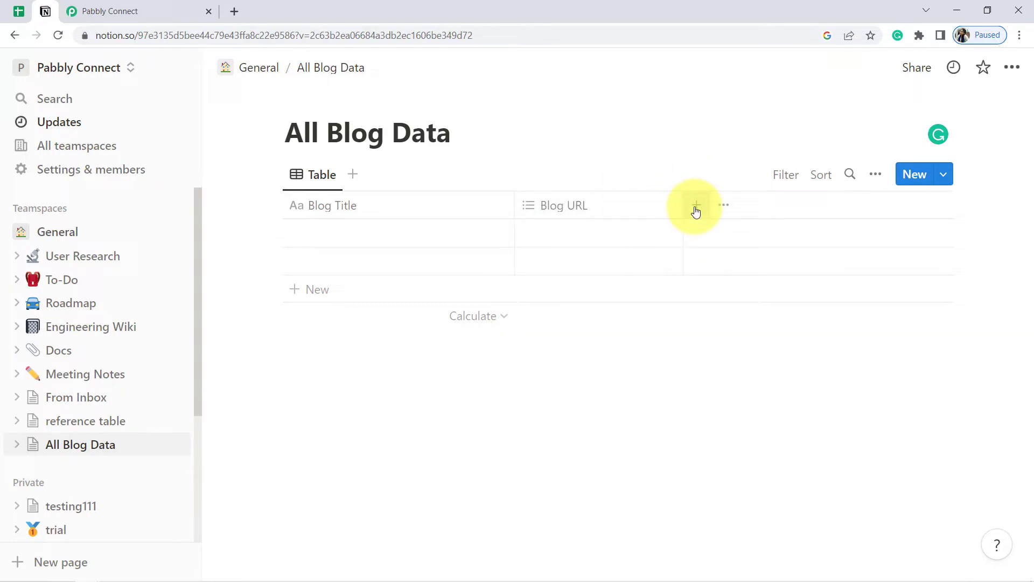
# Check the spreadsheet's Publish Date, Written By and Publish Status headers for the new properties.
pyautogui.click(696, 205)
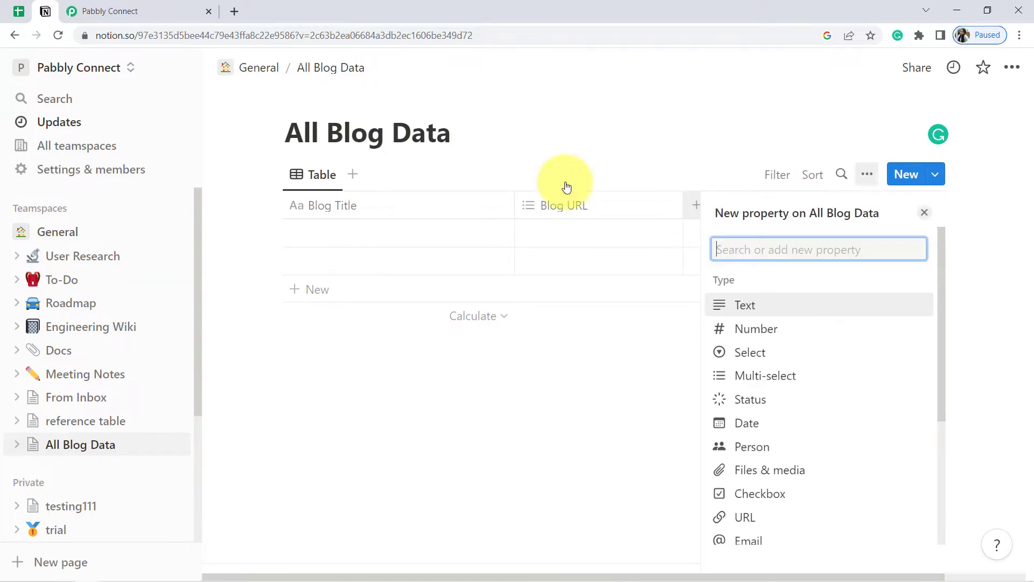
pyautogui.click(19, 11)
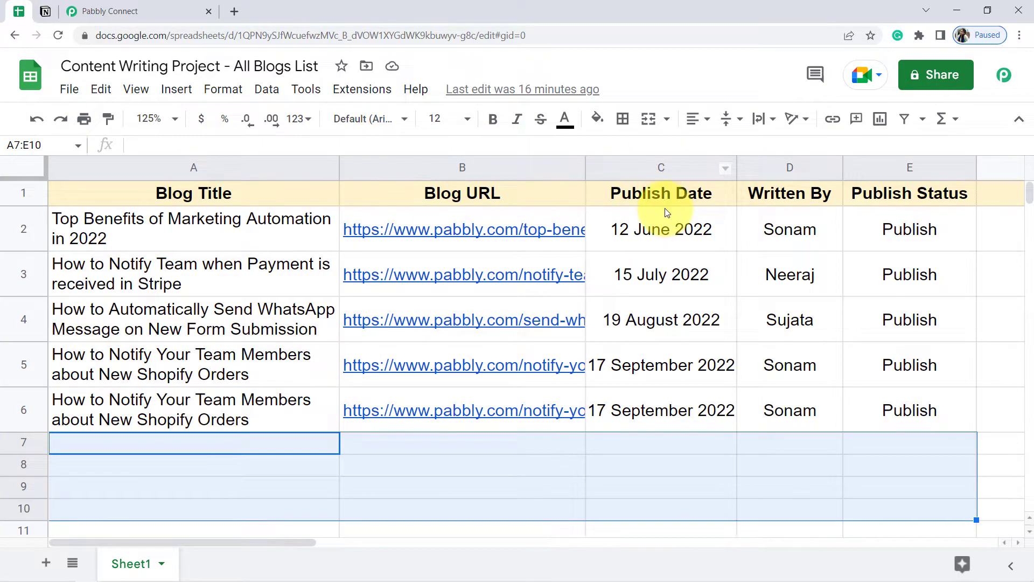
pyautogui.click(665, 192)
pyautogui.click(797, 192)
pyautogui.click(883, 193)
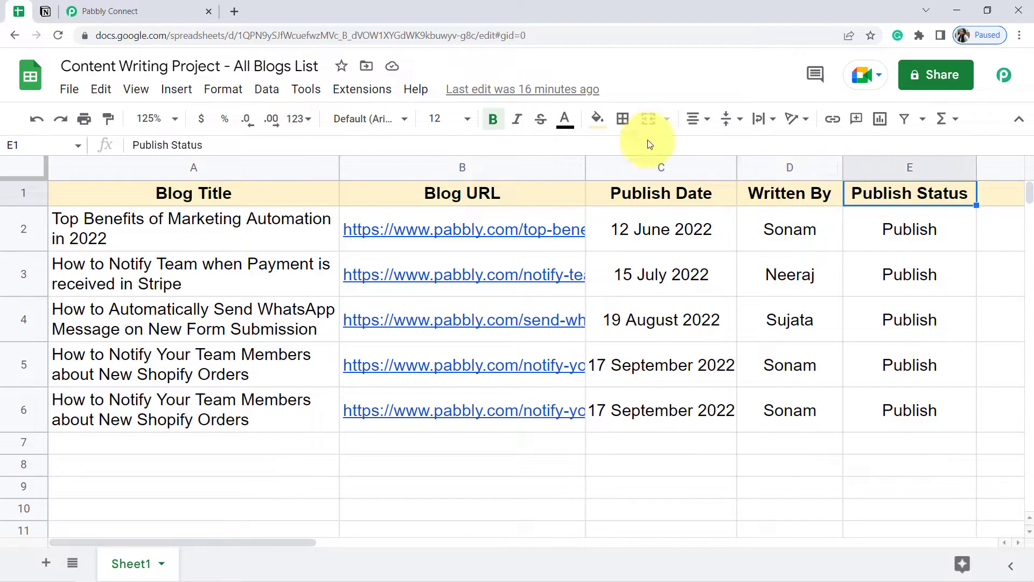
pyautogui.click(45, 11)
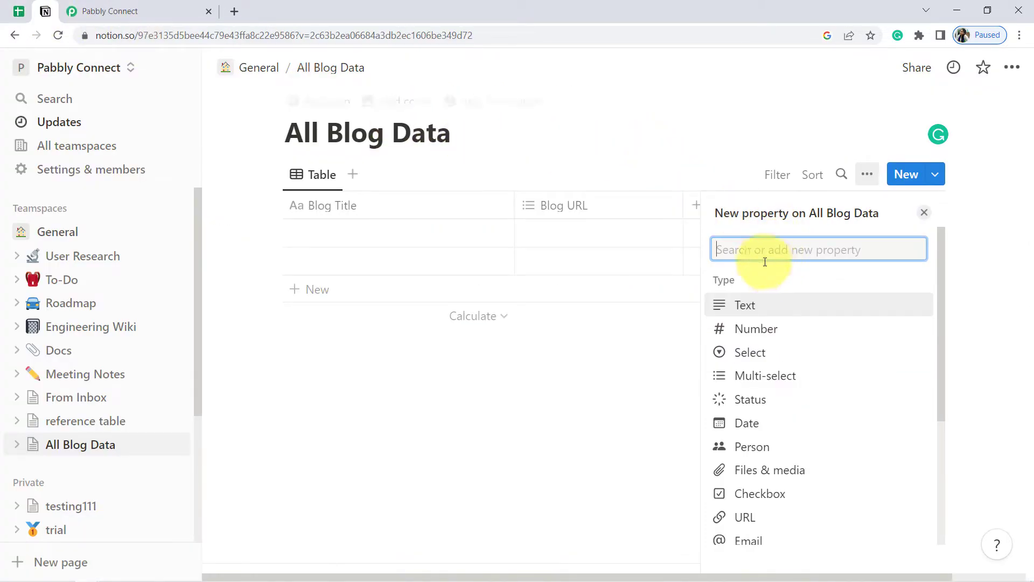
# Add Publish Date and Written By properties to the All Blog Data table.
pyautogui.write('Publish Date')
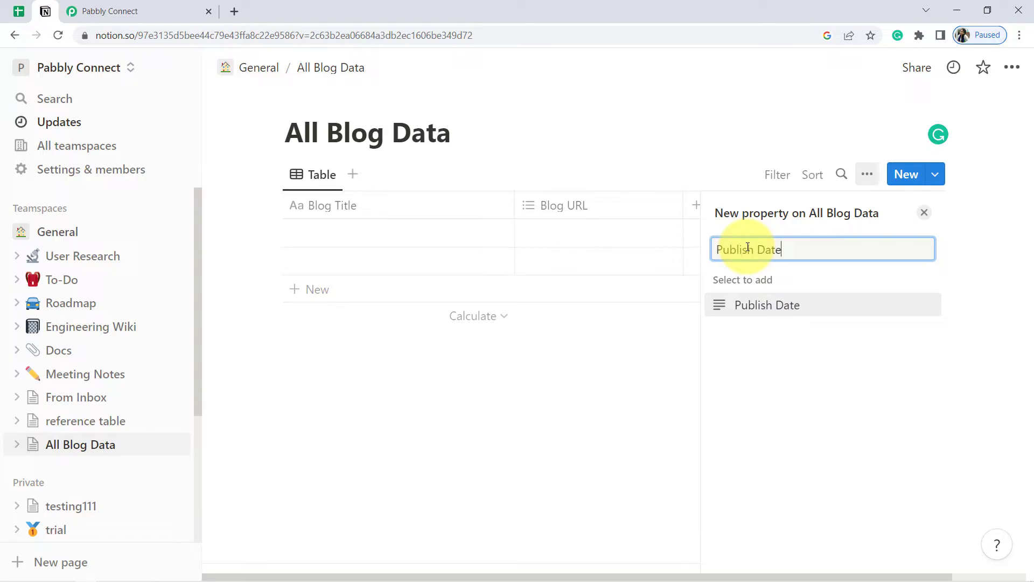
pyautogui.click(754, 305)
pyautogui.click(863, 205)
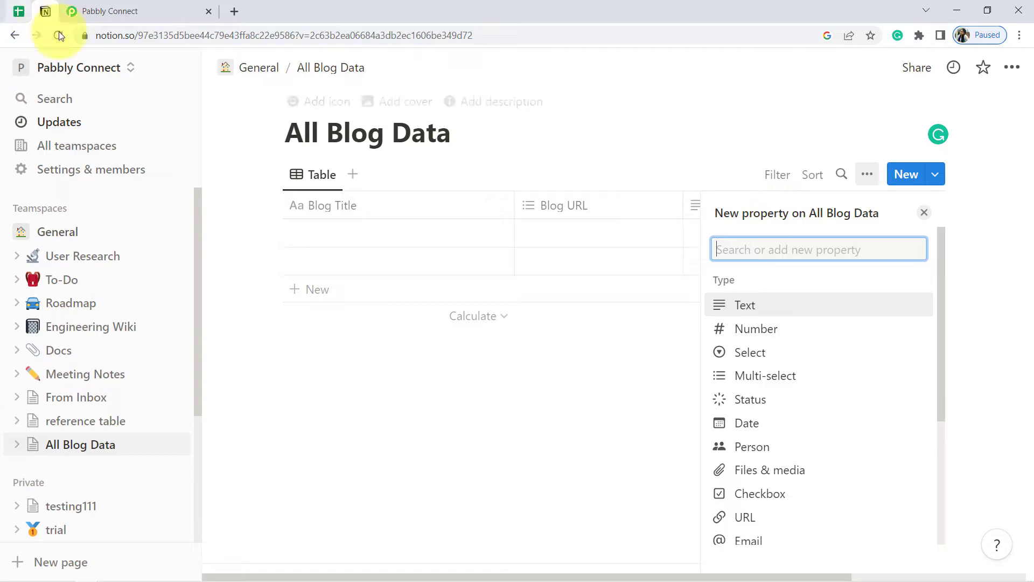
pyautogui.write('Written By')
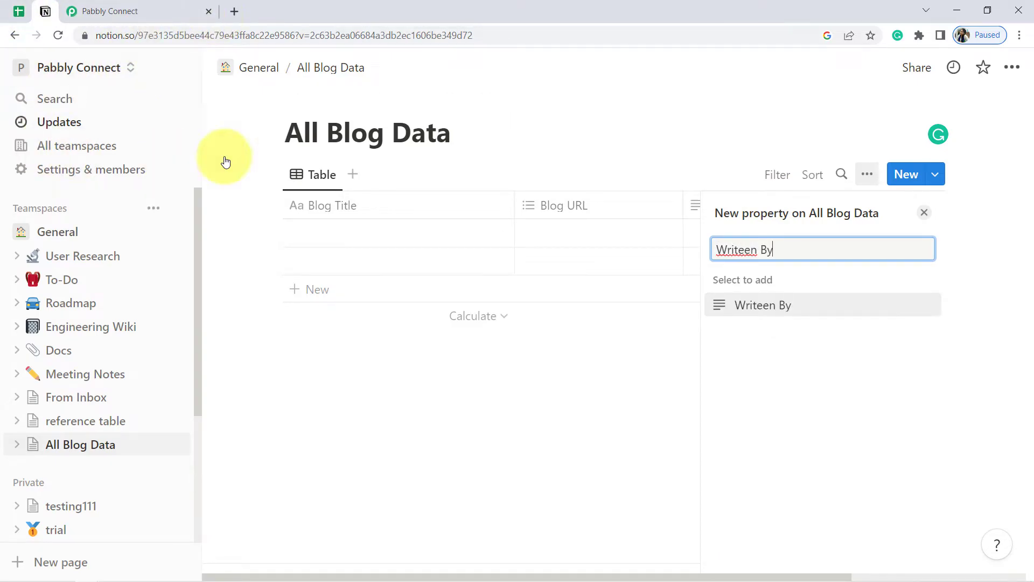
pyautogui.click(755, 305)
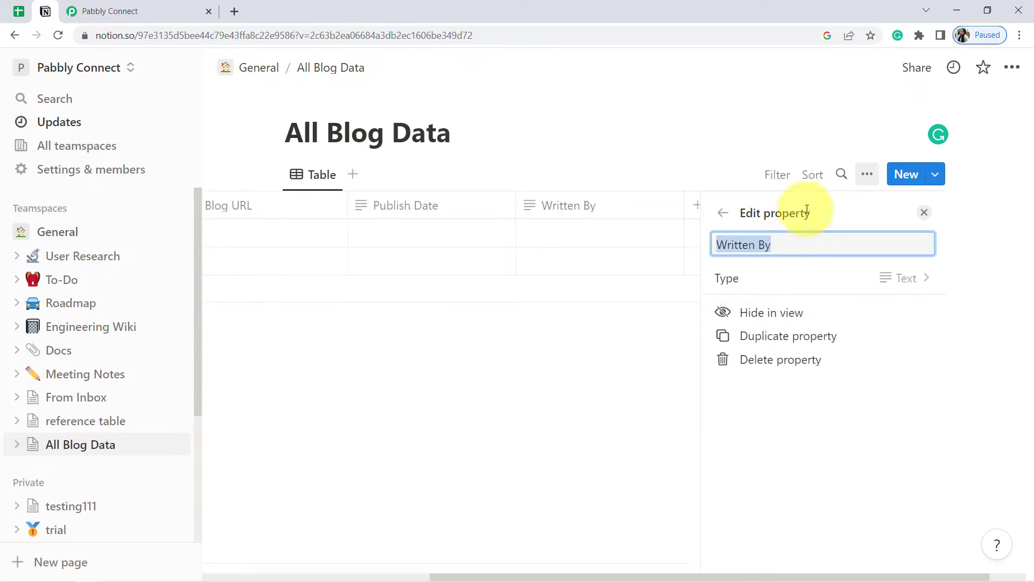
pyautogui.click(721, 216)
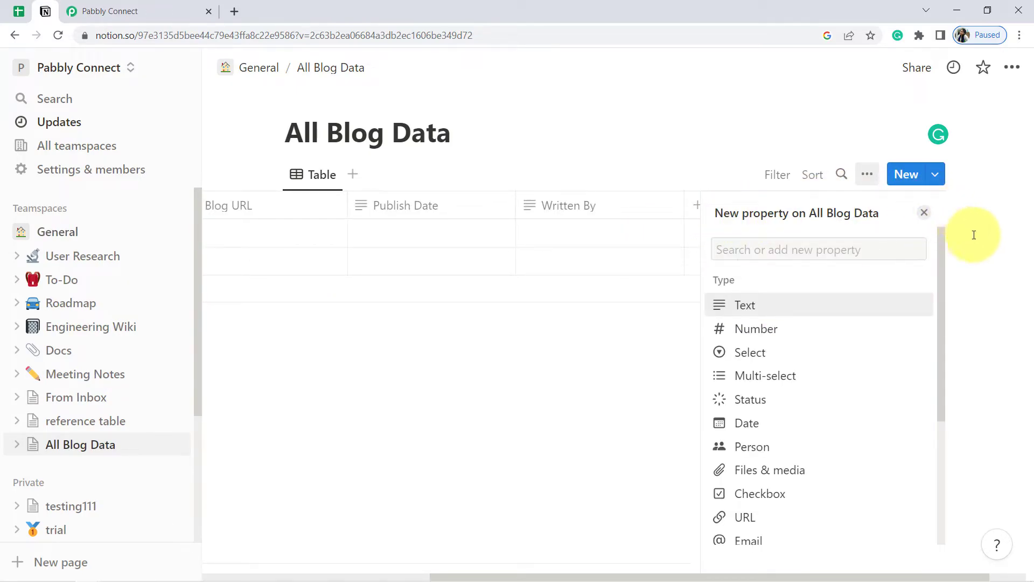
pyautogui.click(713, 120)
# Narrow the Blog Title, Blog URL, Publish Date and Written By columns, and add a Blog Status property.
pyautogui.moveTo(395, 204); pyautogui.dragTo(323, 215)
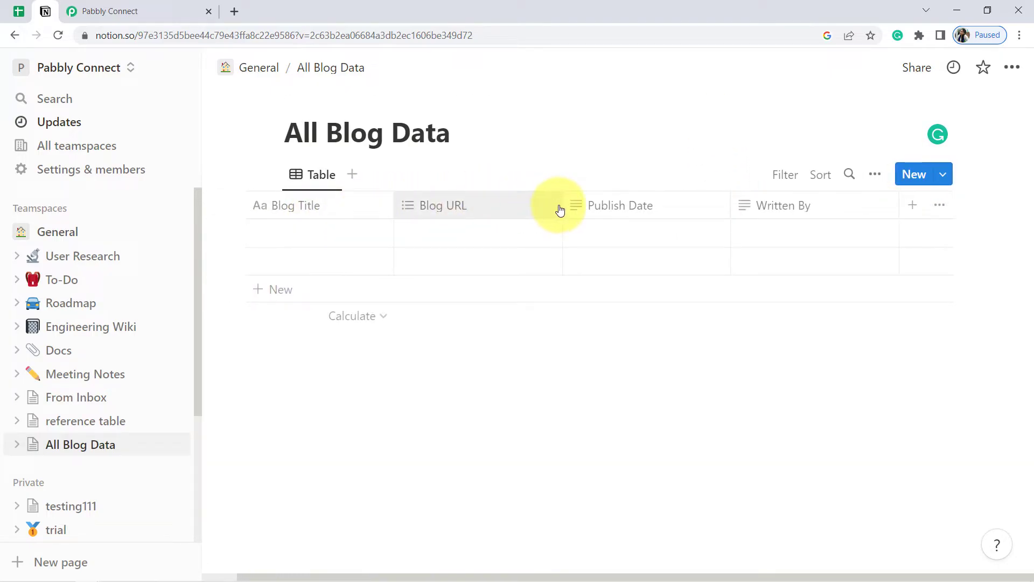
pyautogui.moveTo(560, 209); pyautogui.dragTo(519, 210)
pyautogui.moveTo(725, 207); pyautogui.dragTo(668, 204)
pyautogui.moveTo(830, 203); pyautogui.dragTo(777, 208)
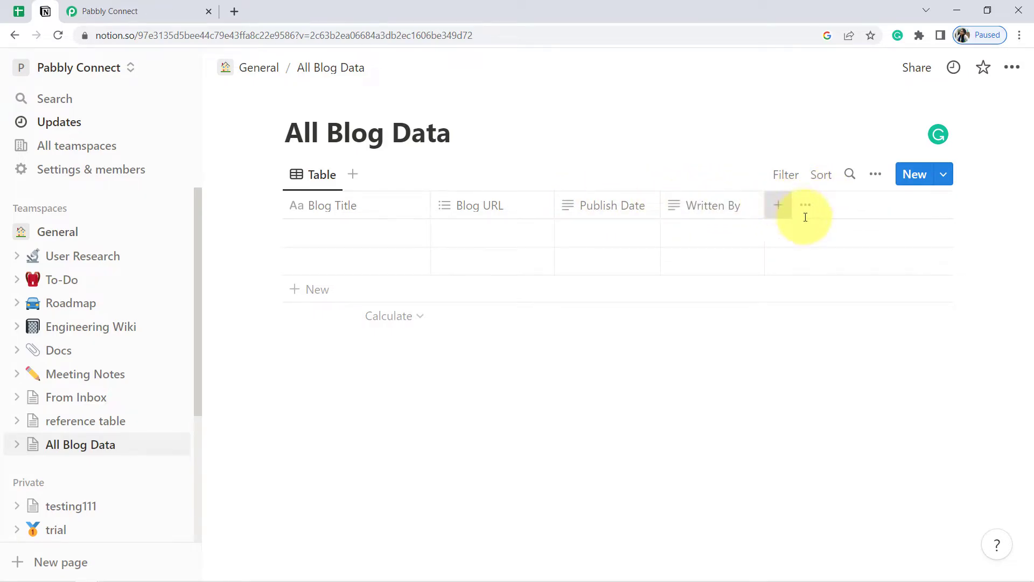
pyautogui.click(777, 208)
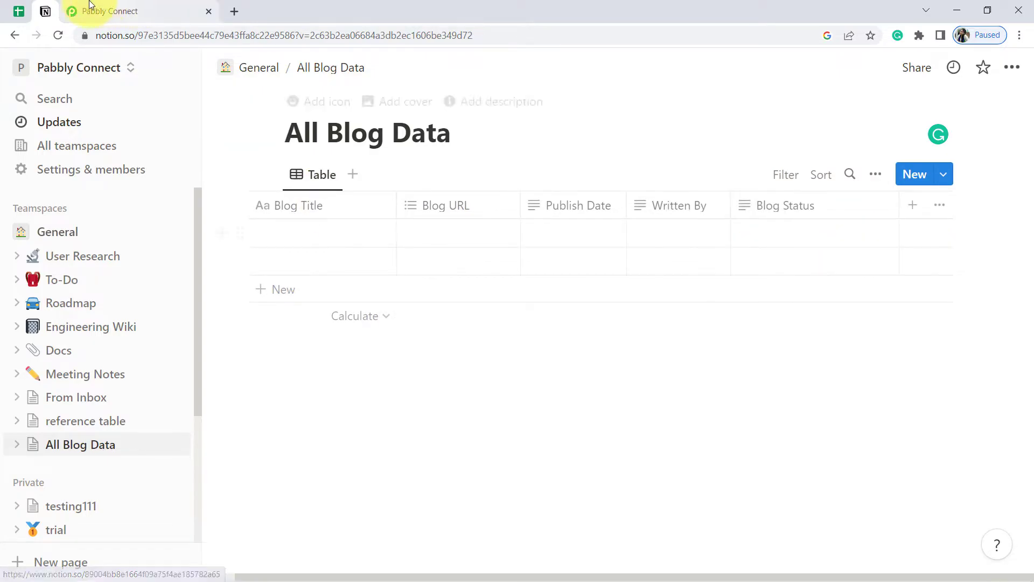
# Compare the table with the spreadsheet's Blog Title and Blog URL columns.
pyautogui.click(18, 11)
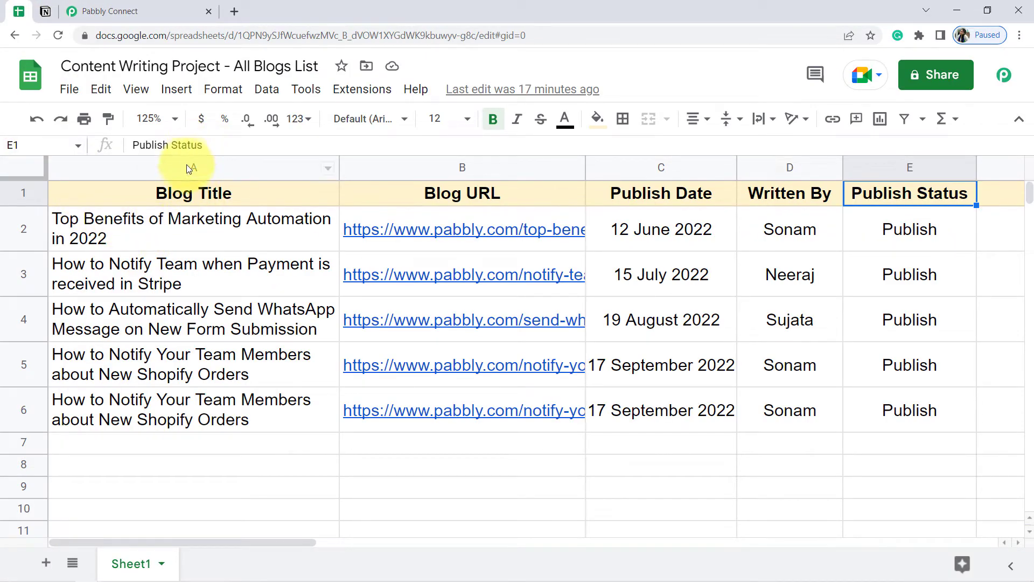
pyautogui.click(194, 168)
pyautogui.click(404, 167)
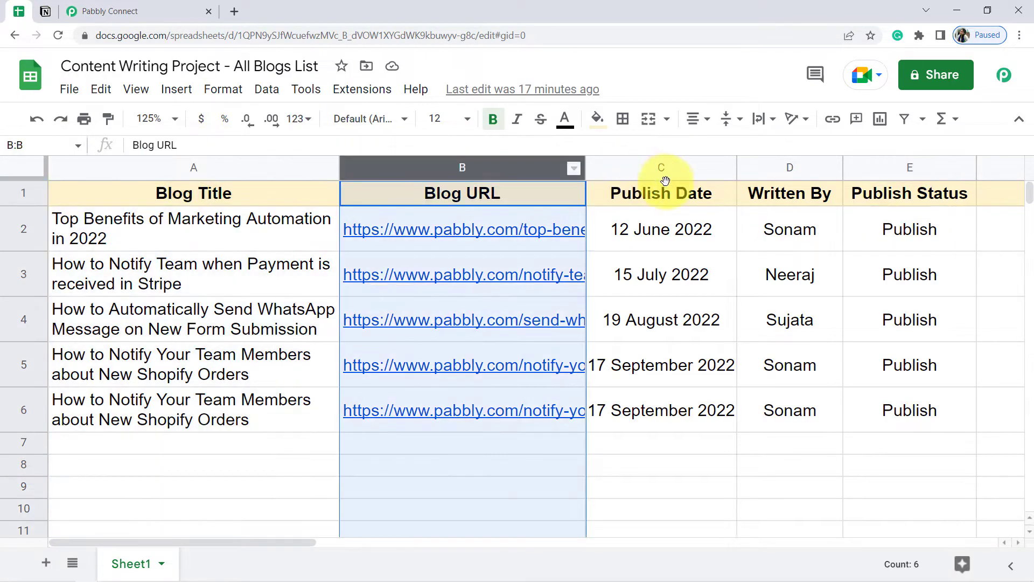
pyautogui.click(46, 10)
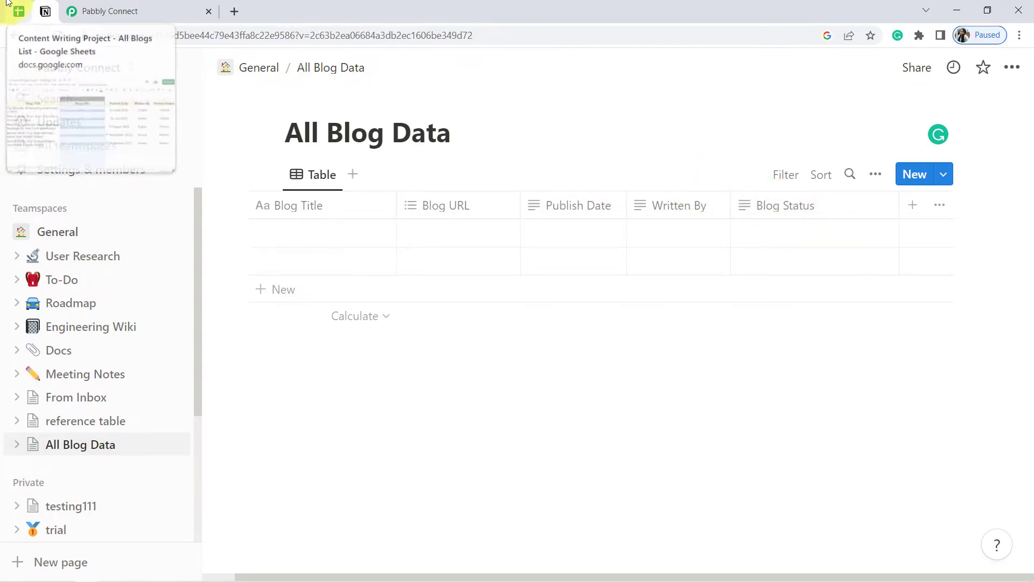
pyautogui.click(111, 10)
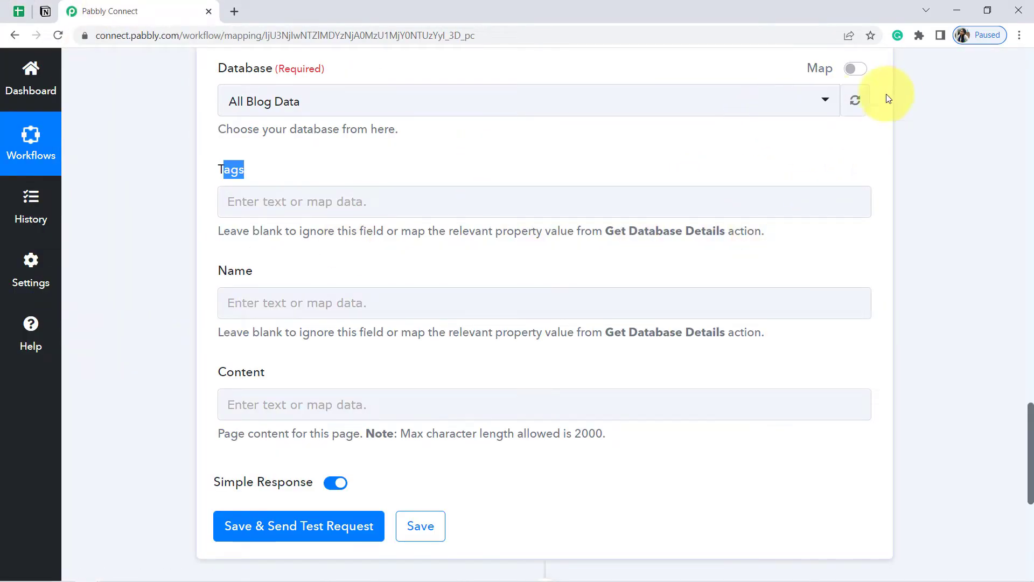
# Reload the All Blog Data fields in the Notion action and compare them with the spreadsheet.
pyautogui.click(856, 104)
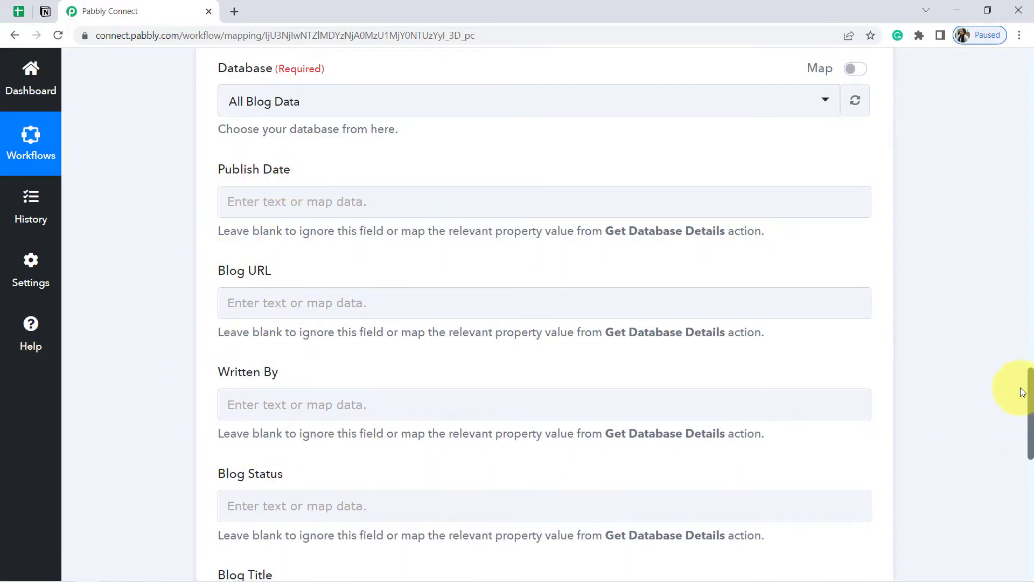
pyautogui.moveTo(1032, 389); pyautogui.dragTo(1032, 403)
pyautogui.moveTo(217, 107); pyautogui.dragTo(279, 106)
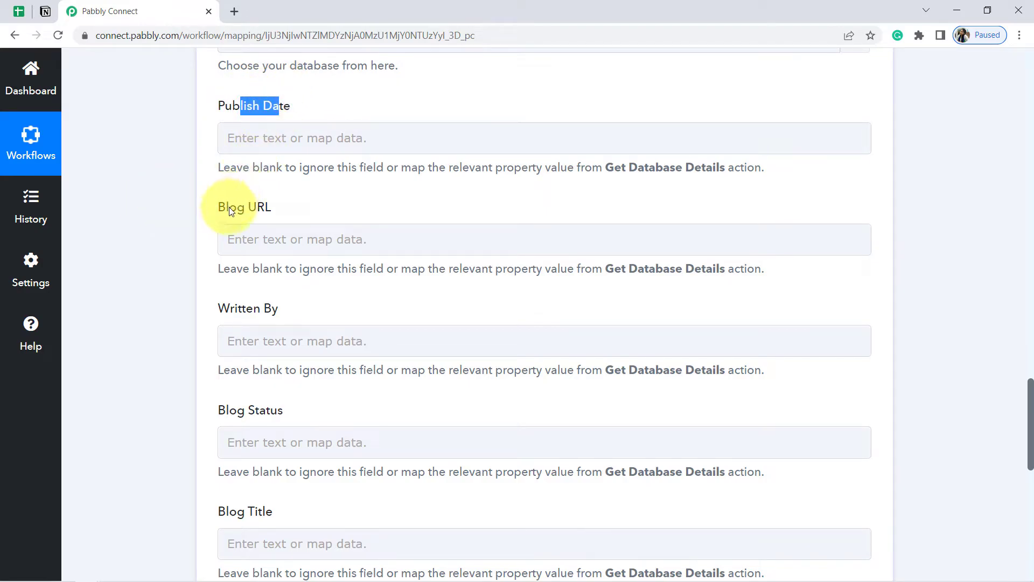
pyautogui.moveTo(242, 312); pyautogui.dragTo(279, 311)
pyautogui.doubleClick(268, 369)
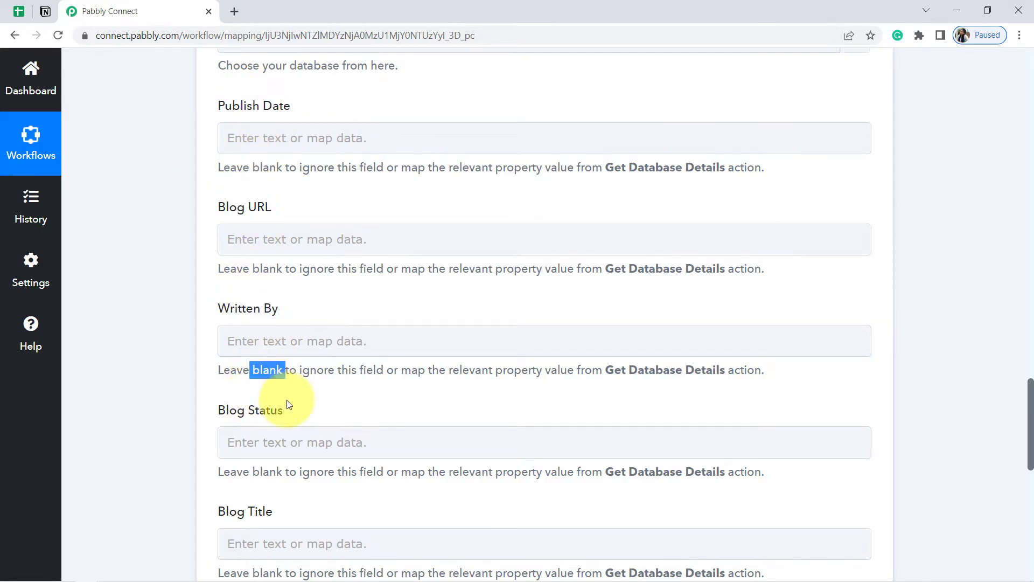
pyautogui.moveTo(227, 512); pyautogui.dragTo(285, 500)
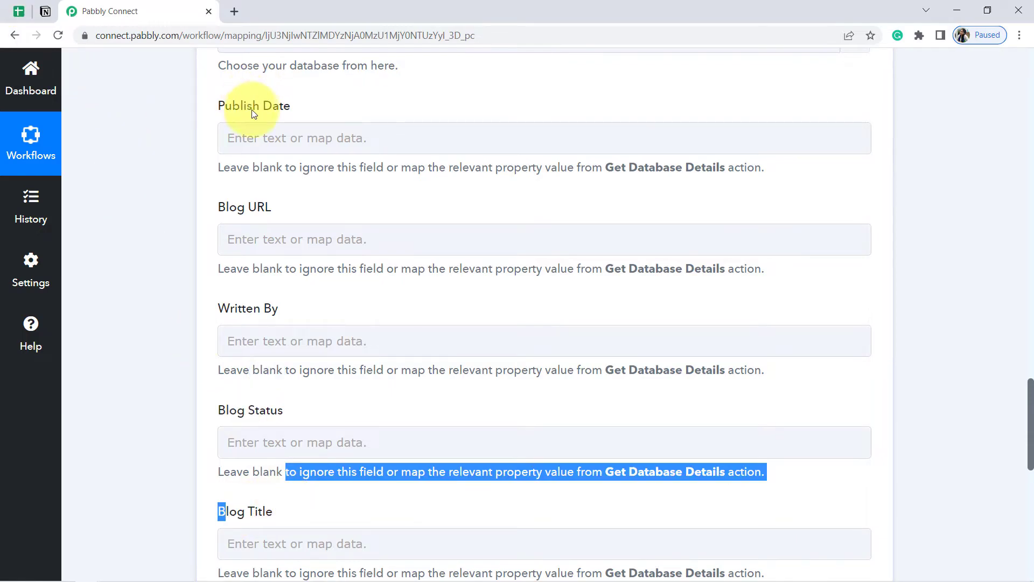
pyautogui.click(21, 11)
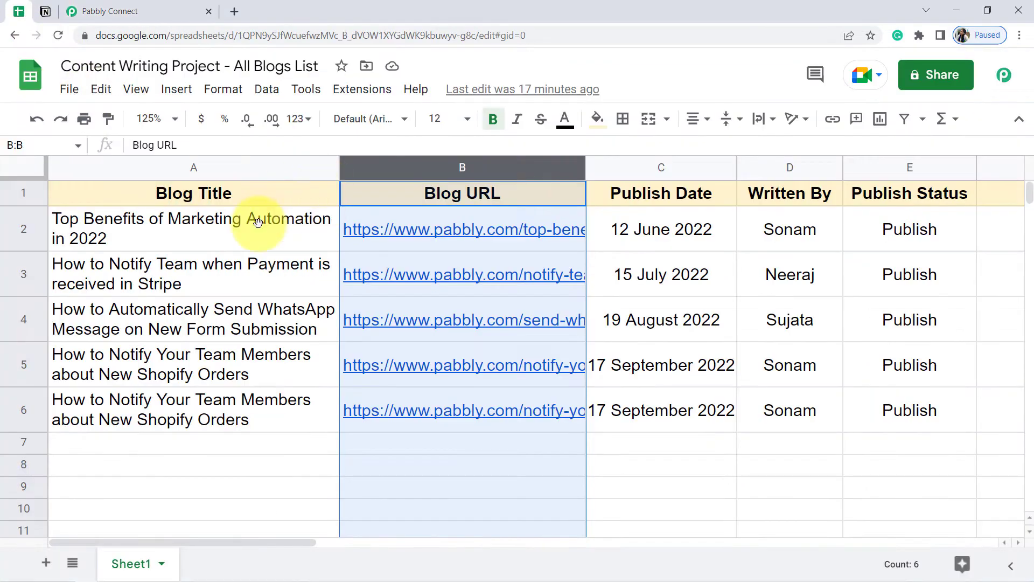
pyautogui.click(81, 11)
pyautogui.click(156, 358)
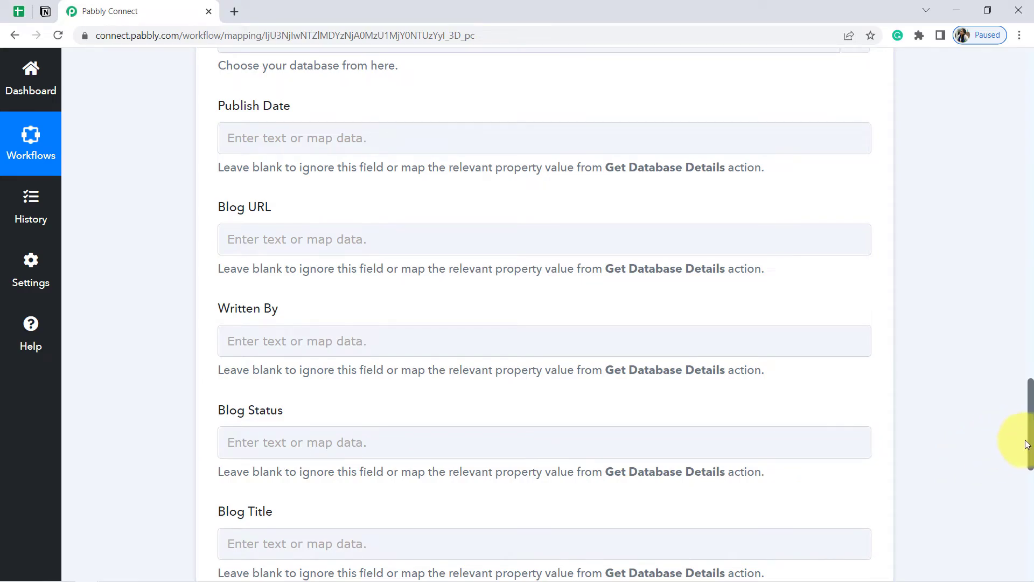
pyautogui.moveTo(1030, 459); pyautogui.dragTo(1023, 427)
# Map the sheet's Publish Date and Blog URL values into the matching Notion fields.
pyautogui.click(332, 125)
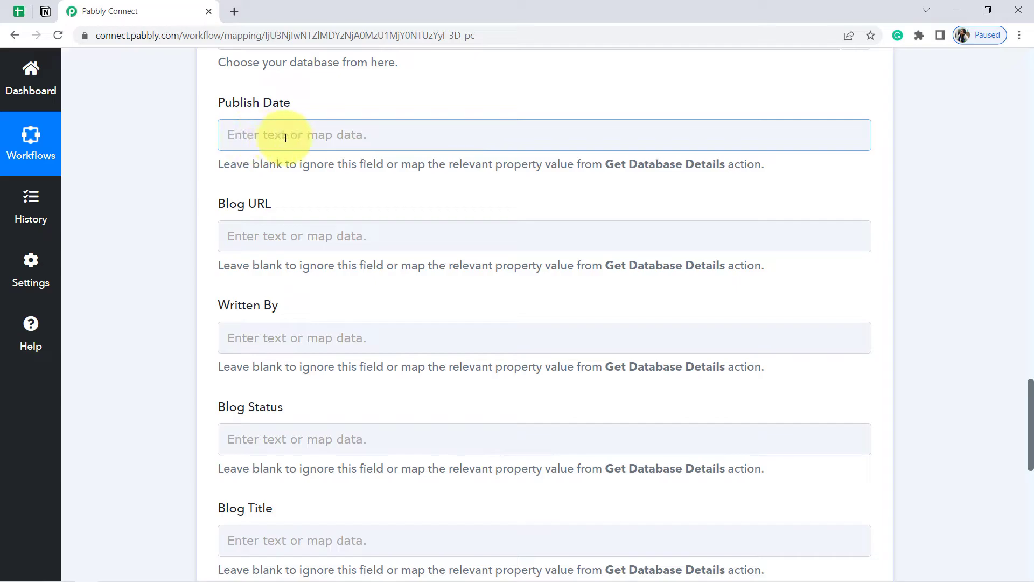
pyautogui.click(305, 138)
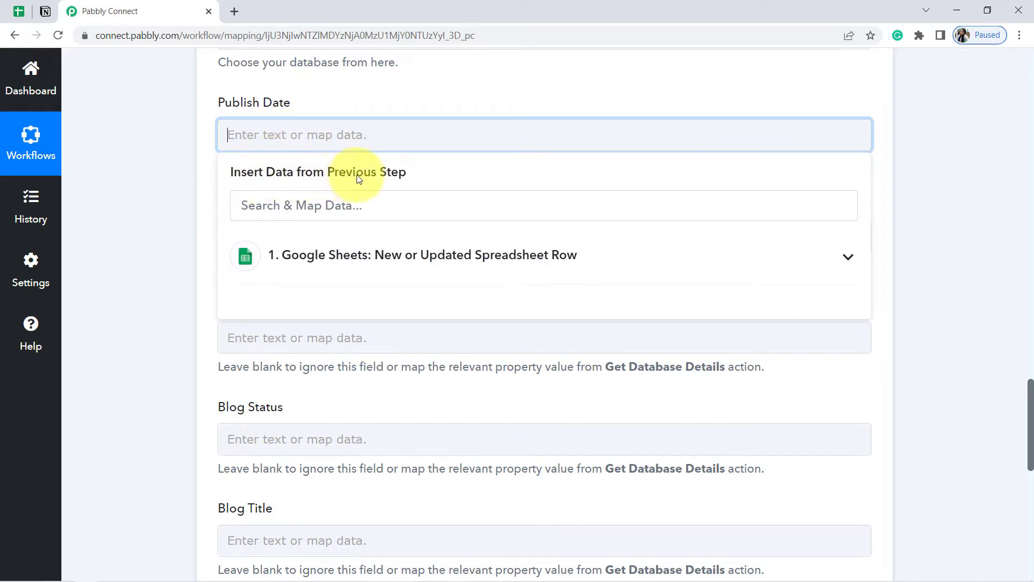
pyautogui.click(330, 258)
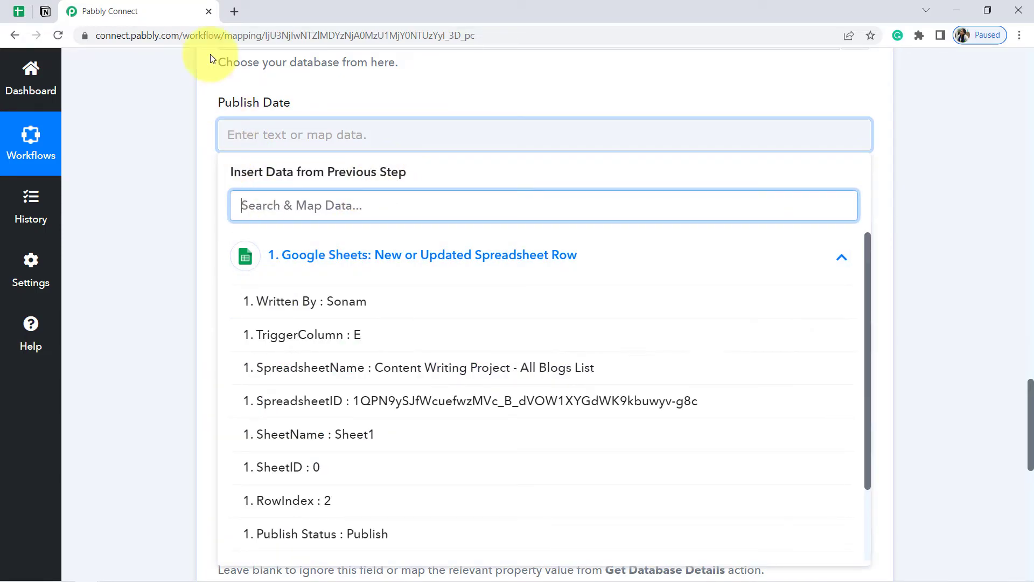
pyautogui.write('publi')
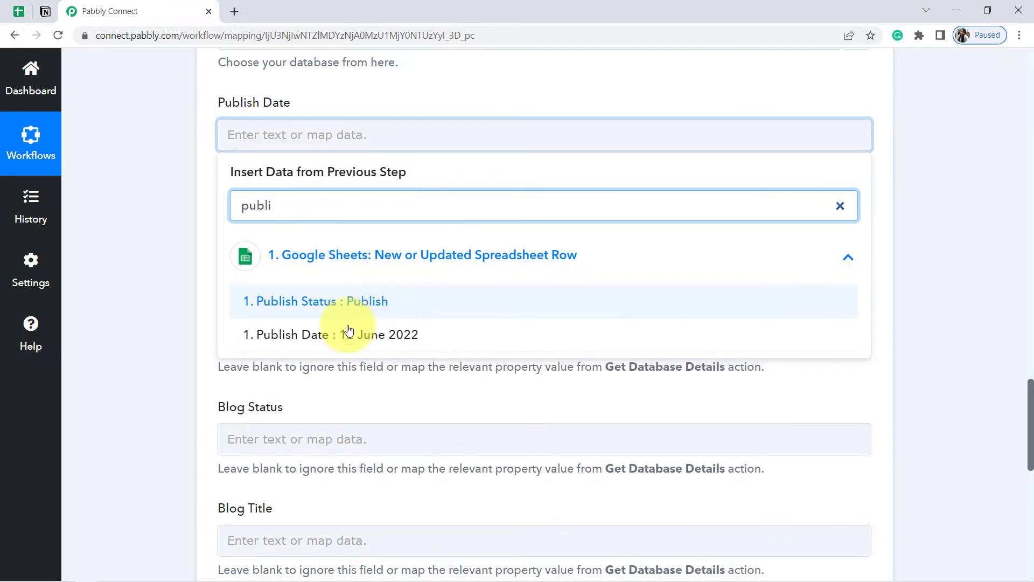
pyautogui.click(376, 336)
pyautogui.click(379, 115)
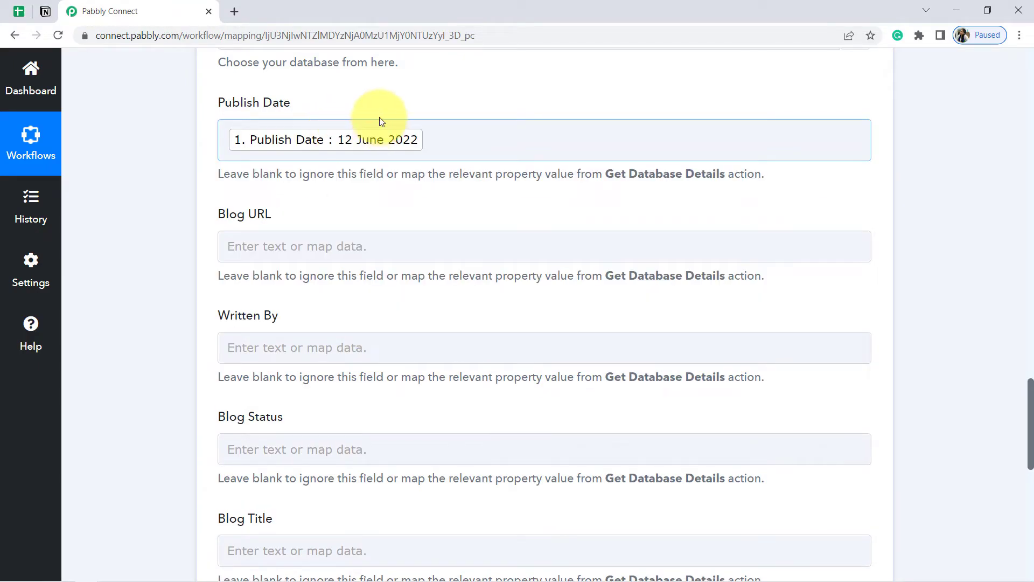
pyautogui.click(226, 238)
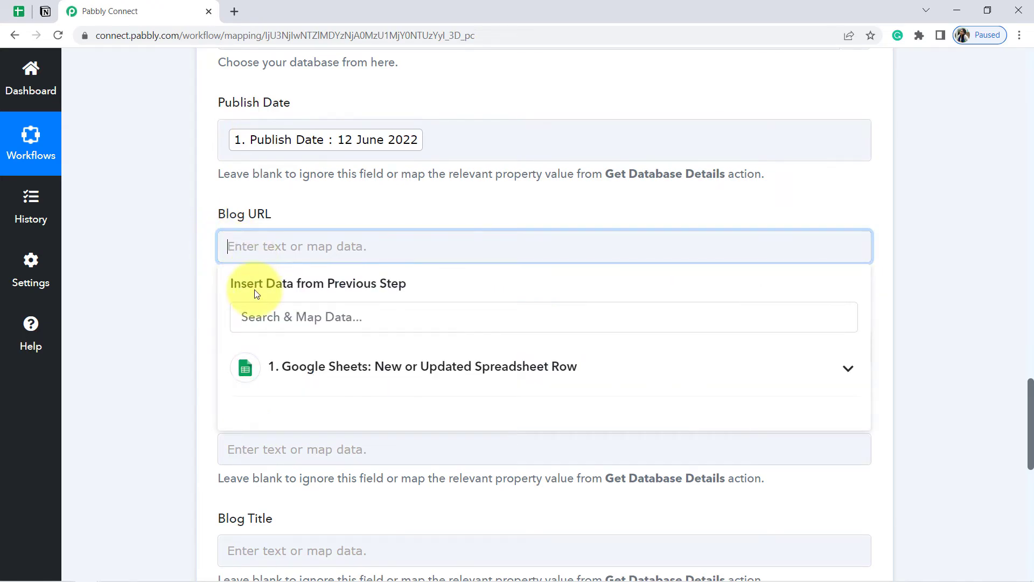
pyautogui.click(257, 317)
pyautogui.write('url')
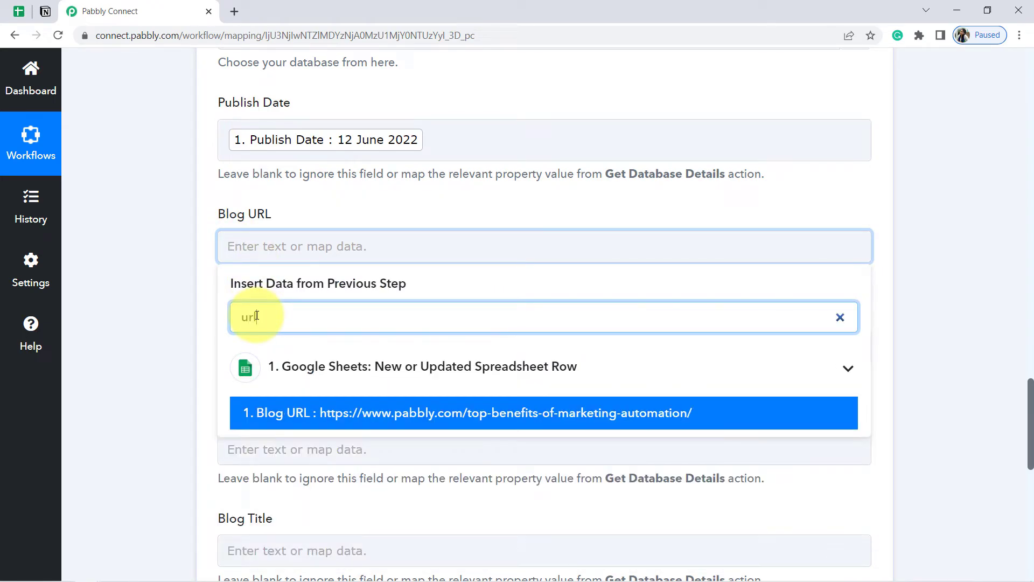
pyautogui.click(372, 414)
pyautogui.click(1027, 405)
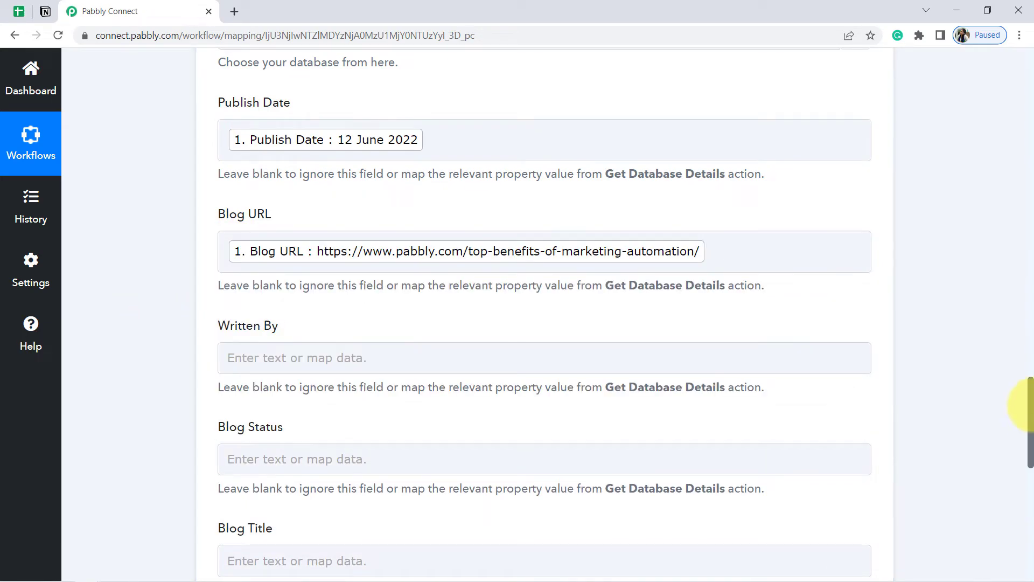
pyautogui.scroll(-3, 1031, 413)
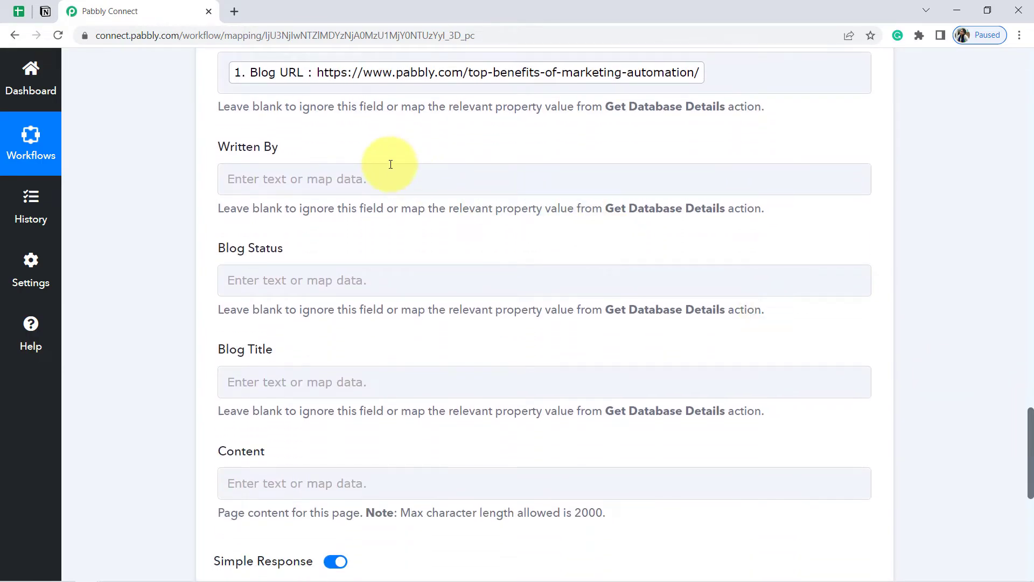
# Map the sheet's Written By into Written By and Publish Status into Blog Status.
pyautogui.click(283, 188)
pyautogui.click(259, 247)
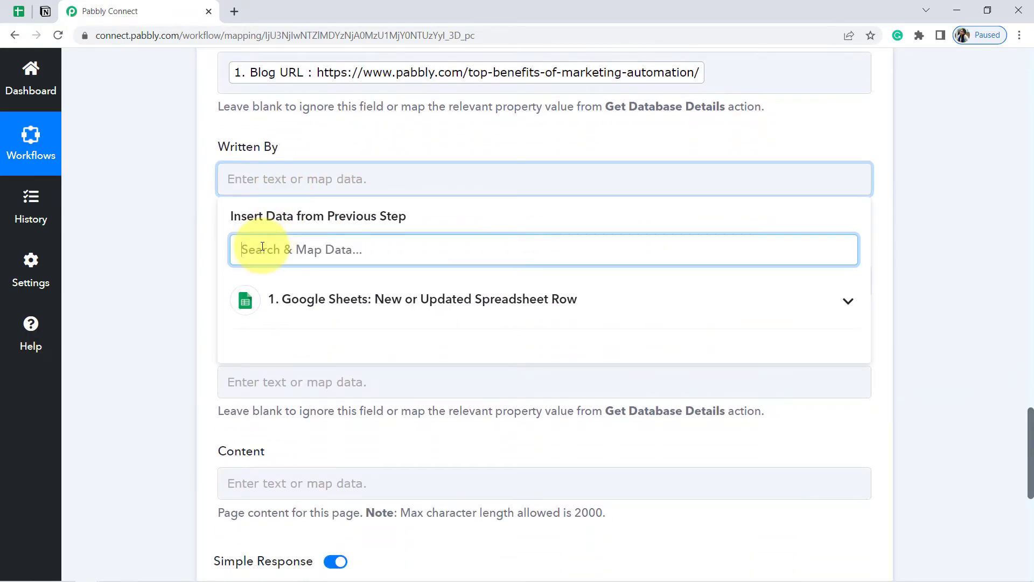
pyautogui.write('writt')
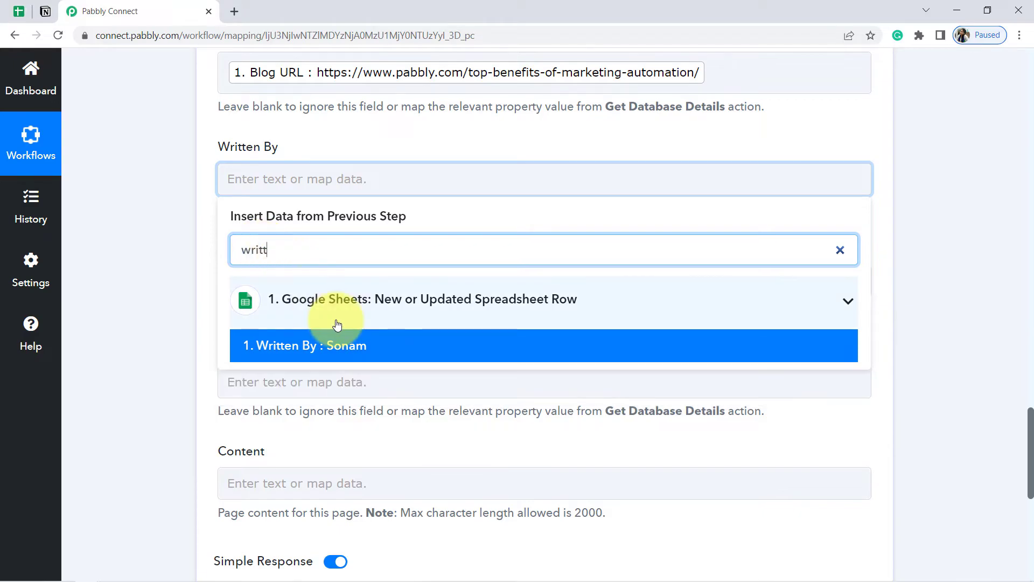
pyautogui.click(335, 344)
pyautogui.click(139, 307)
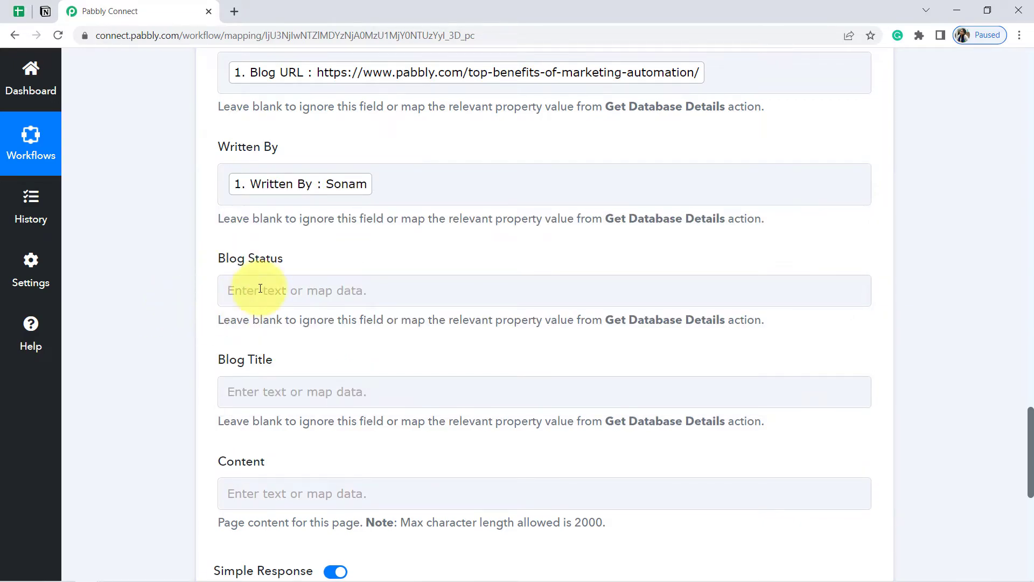
pyautogui.click(259, 288)
pyautogui.click(261, 360)
pyautogui.write('sta')
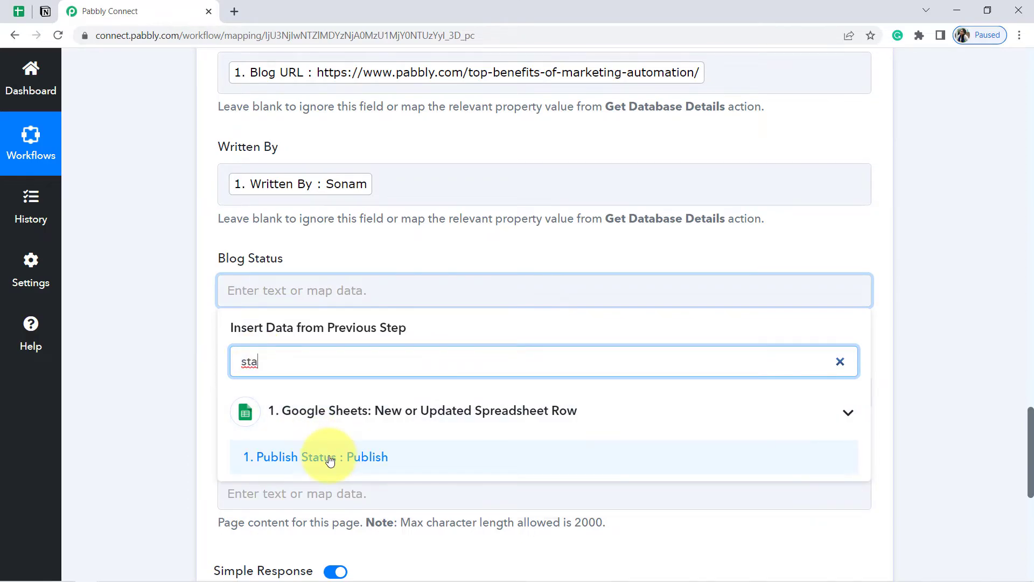
pyautogui.click(330, 458)
pyautogui.click(196, 409)
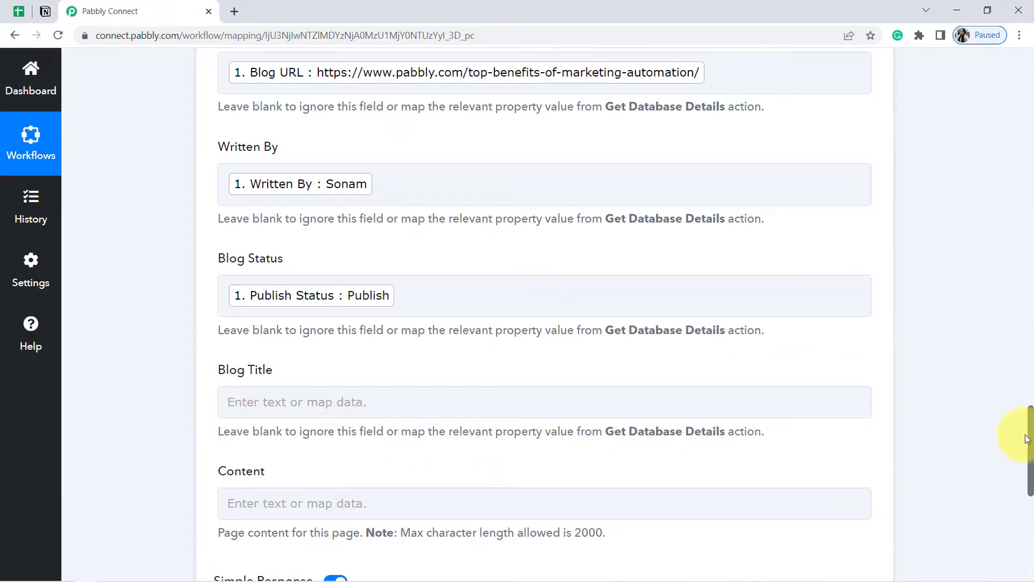
# Map the sheet's Blog Title value into the Blog Title field.
pyautogui.moveTo(1030, 447); pyautogui.dragTo(1028, 473)
pyautogui.click(248, 212)
pyautogui.click(266, 273)
pyautogui.write('t')
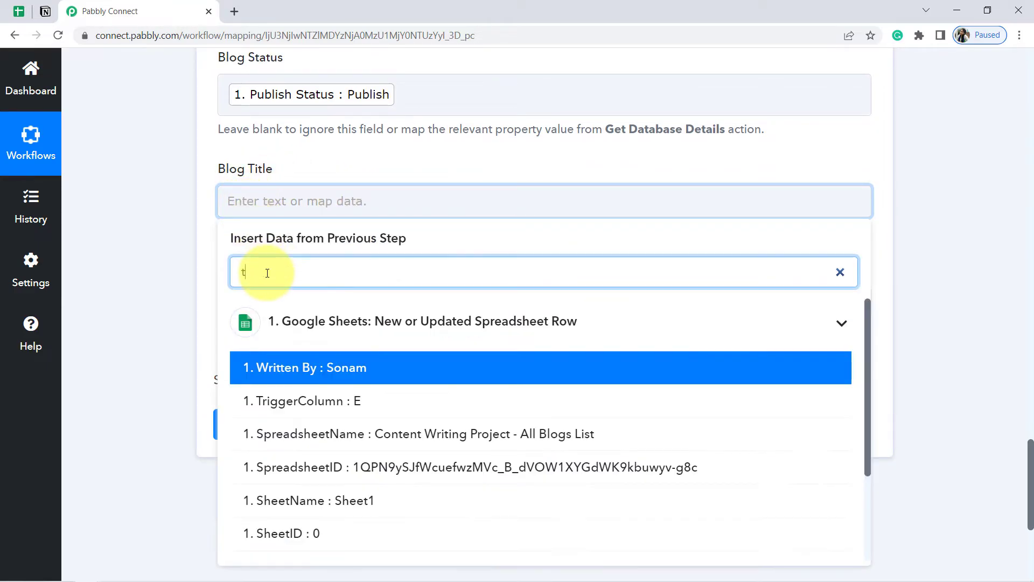
pyautogui.write('itle')
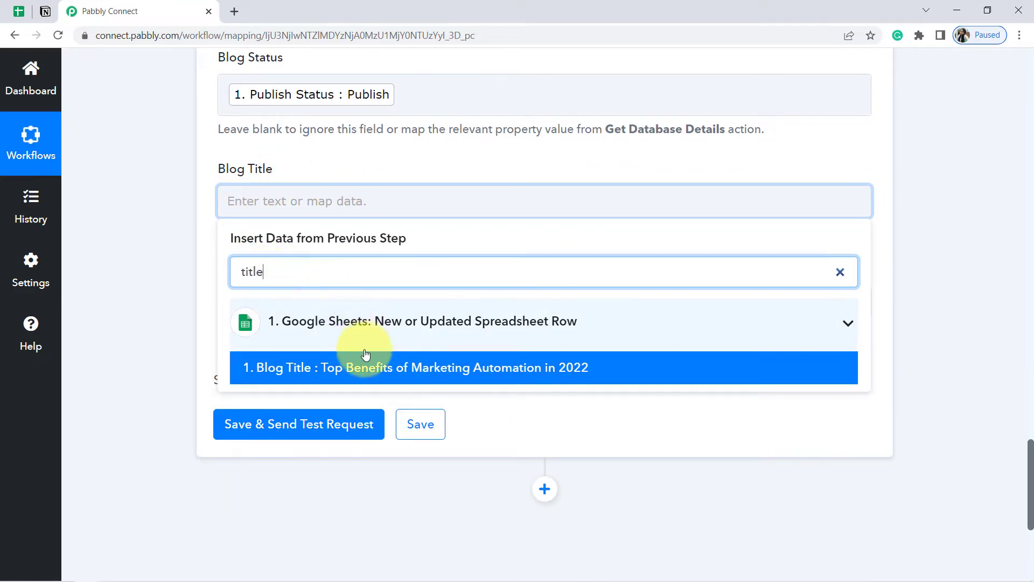
pyautogui.click(370, 368)
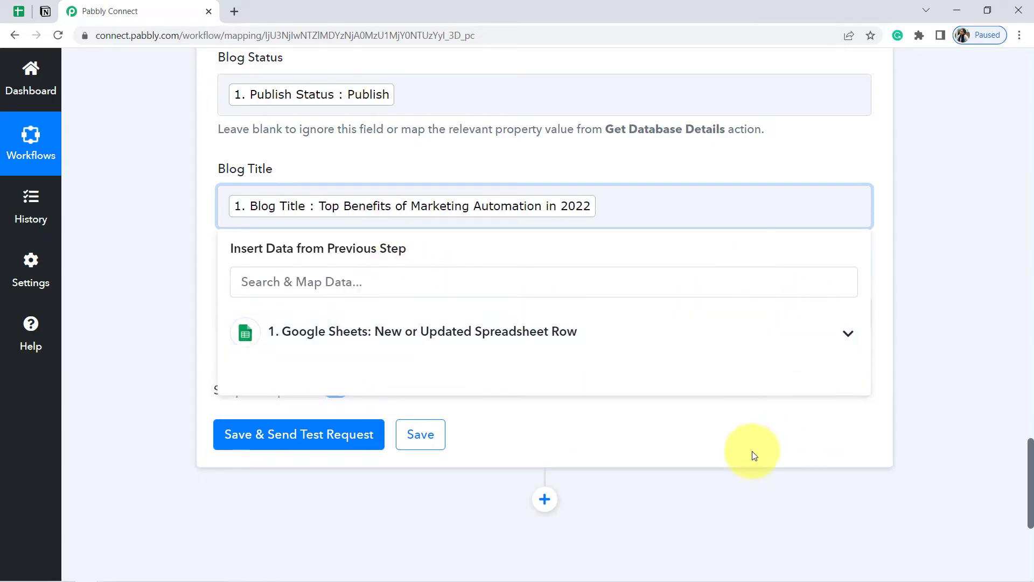
pyautogui.click(140, 270)
pyautogui.scroll(4, 462, 404)
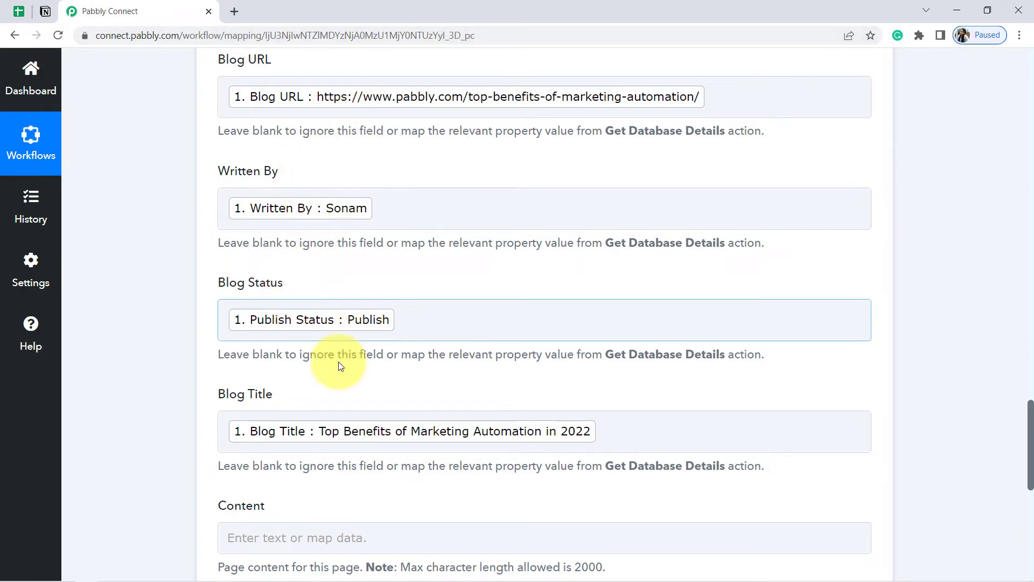
# Save the mapping, send a test request, and check the new row in All Blog Data.
pyautogui.moveTo(1032, 439); pyautogui.dragTo(1020, 510)
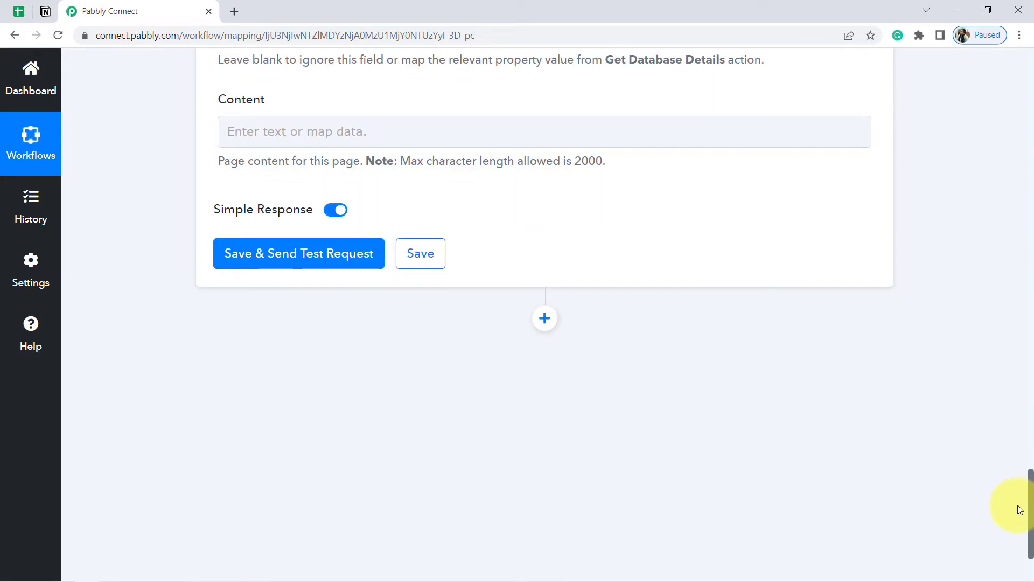
pyautogui.click(319, 249)
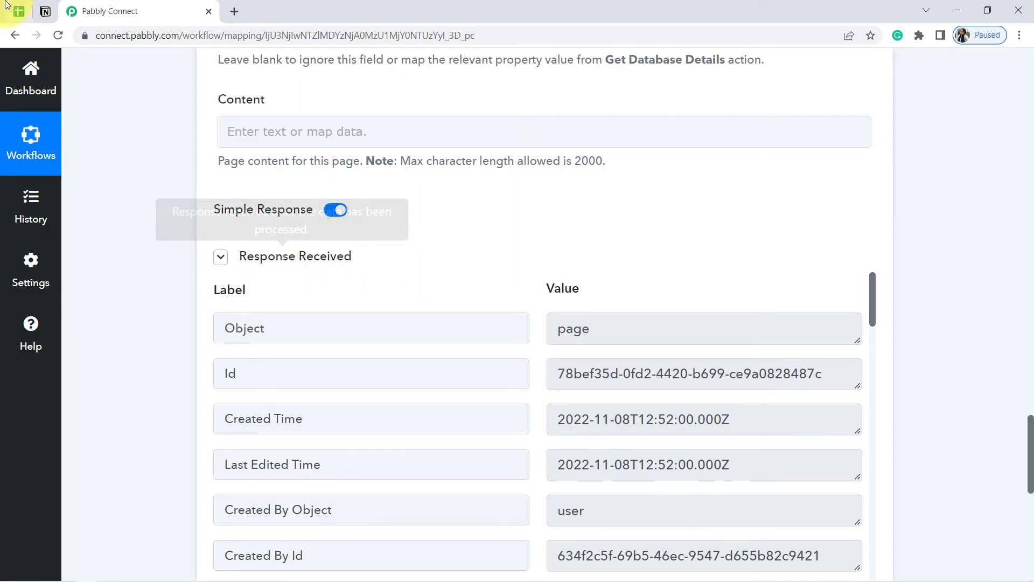
pyautogui.click(44, 16)
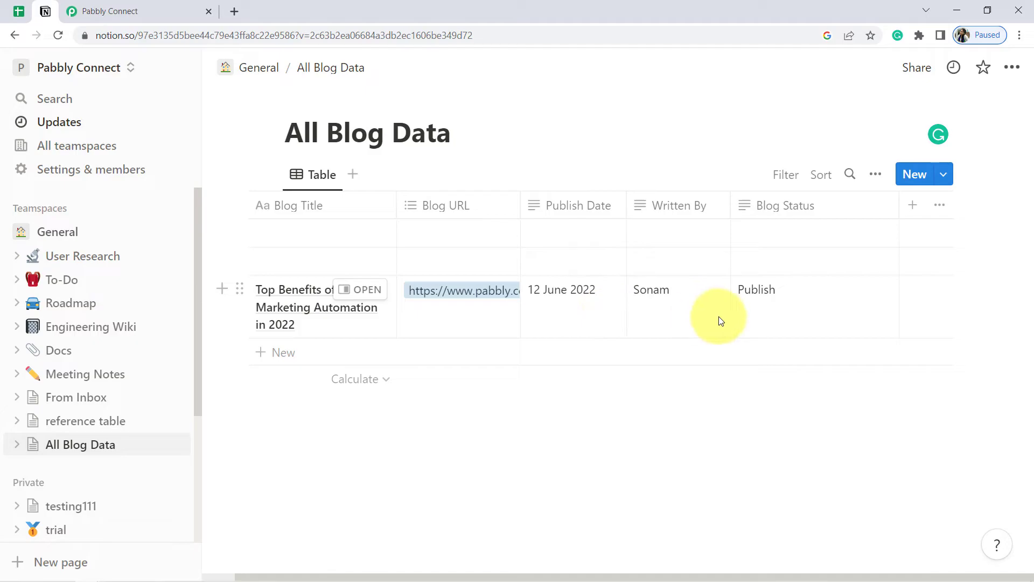
# Delete the two empty rows, leaving only the Top Benefits of Marketing Automation in 2022 entry.
pyautogui.click(237, 259)
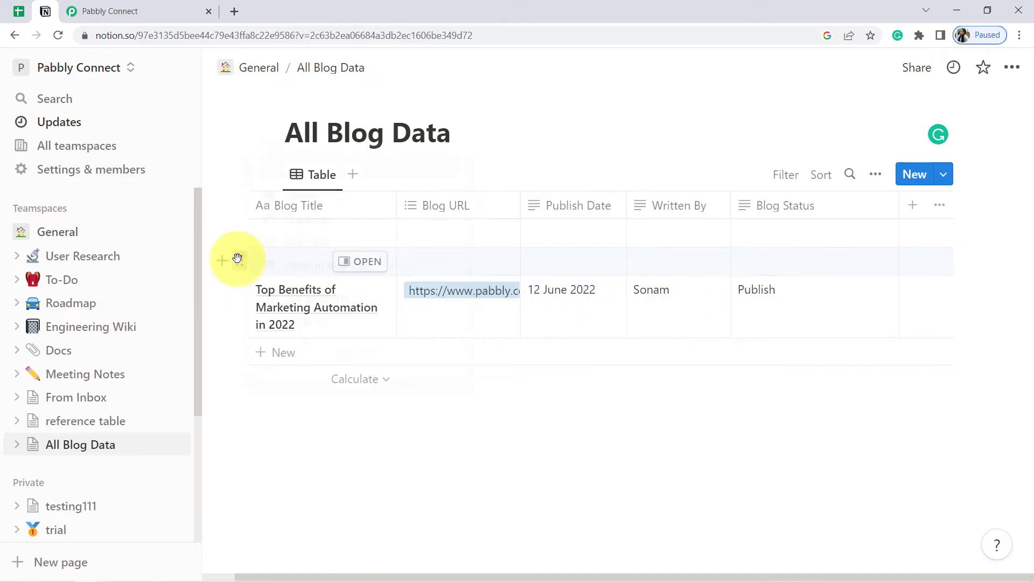
pyautogui.click(291, 197)
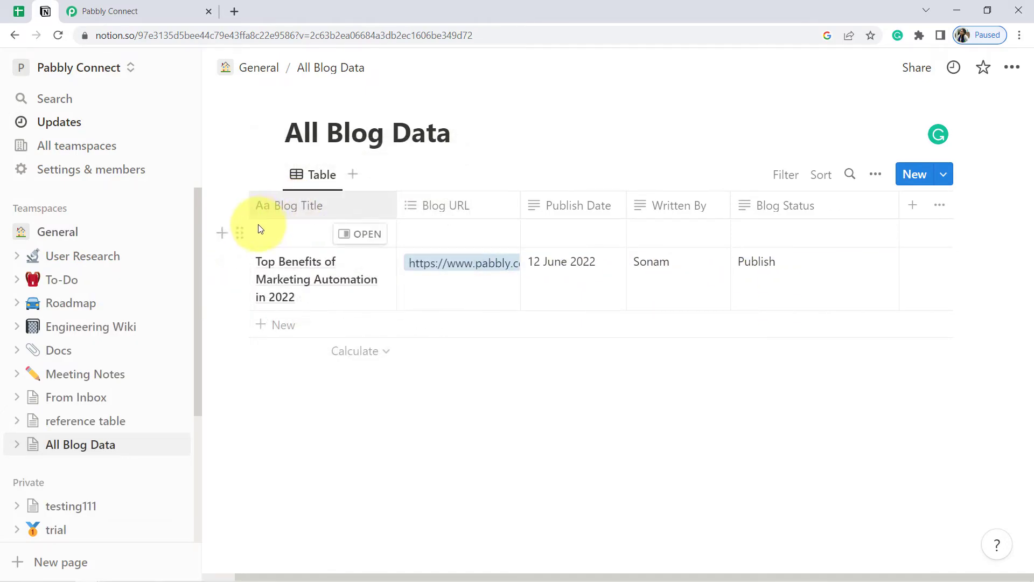
pyautogui.click(239, 232)
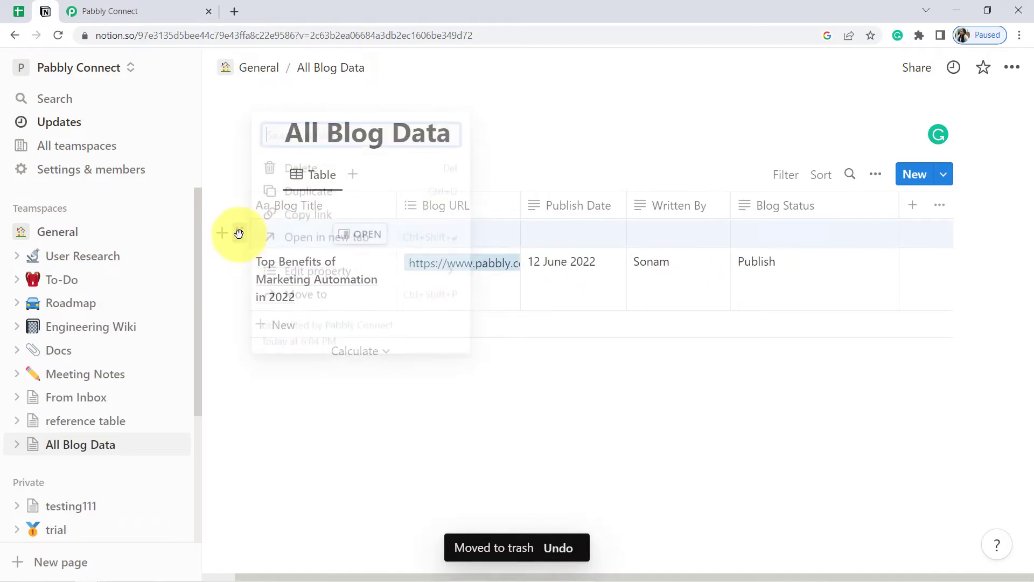
pyautogui.click(295, 171)
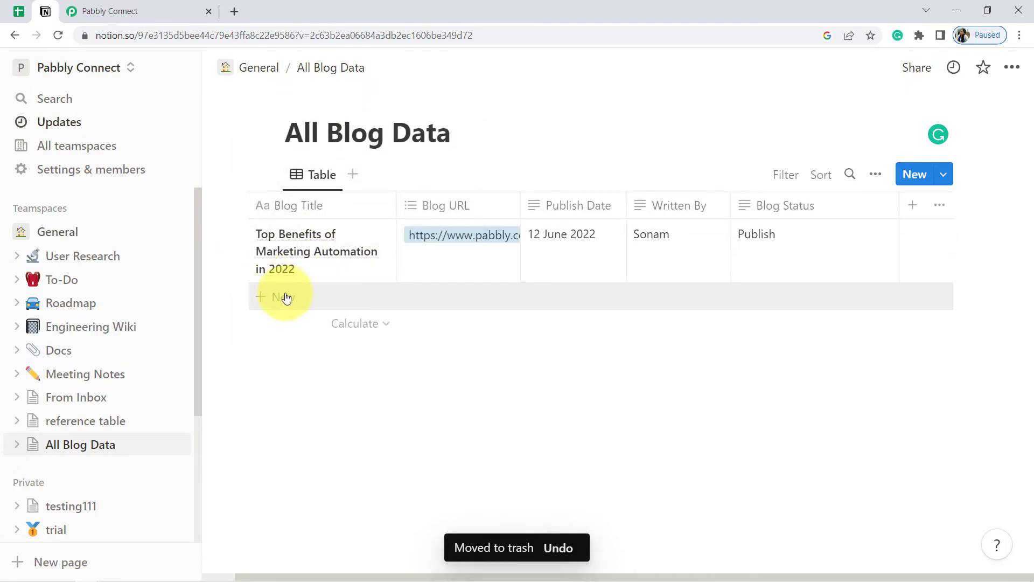
pyautogui.click(19, 11)
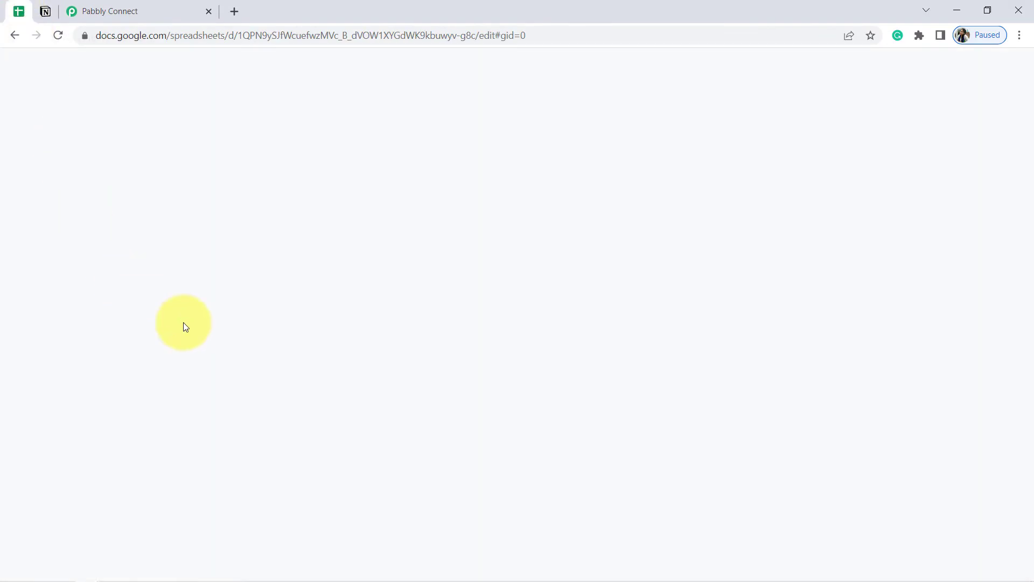
# Copy the Shopify-orders entry in A6:E6 into row 7, then check Notion for the synced row.
pyautogui.click(325, 411)
pyautogui.moveTo(303, 410); pyautogui.dragTo(897, 400)
pyautogui.hotkey('ctrl', 'c')
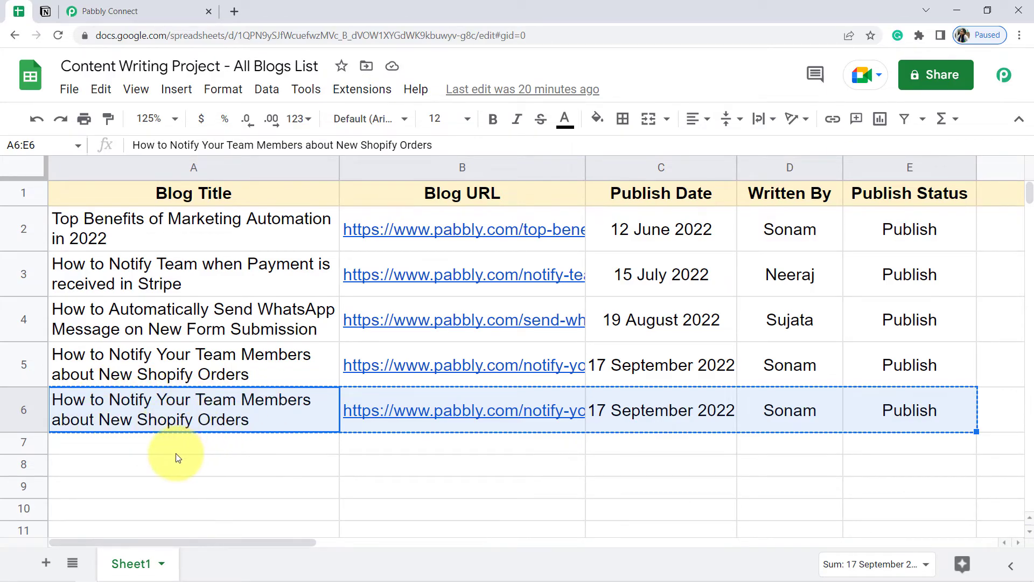
pyautogui.click(157, 448)
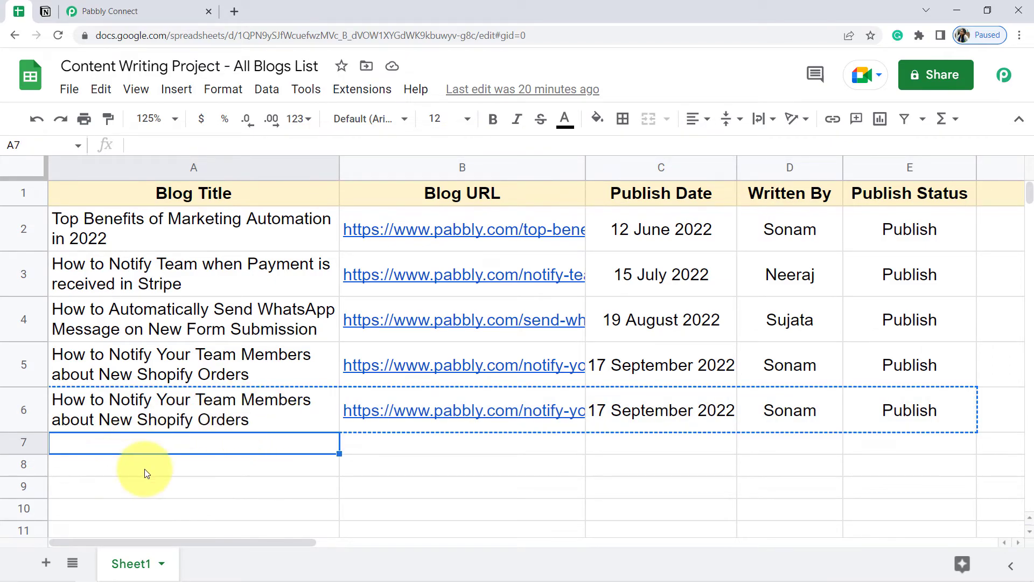
pyautogui.hotkey('ctrl', 'v')
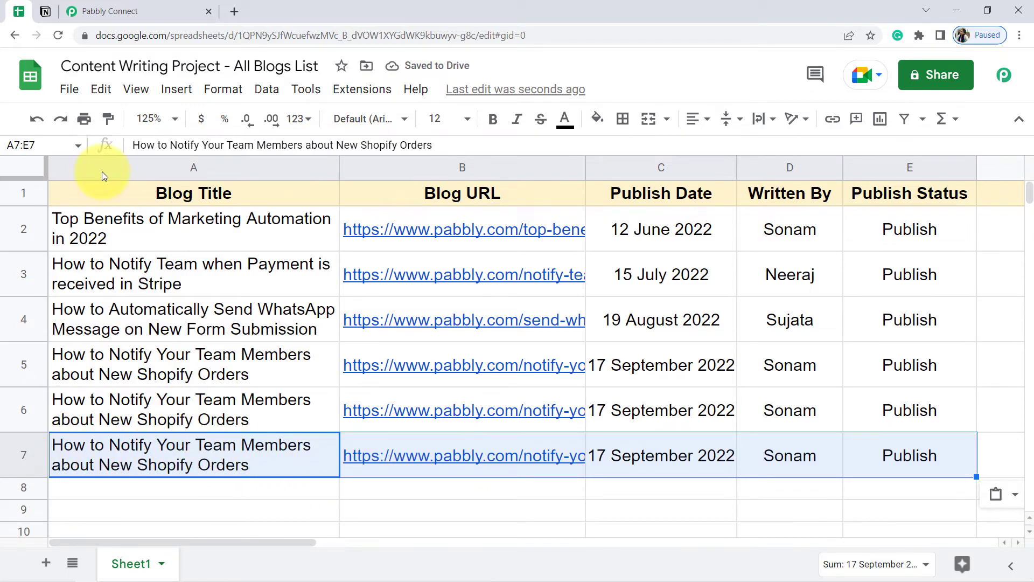
pyautogui.click(45, 10)
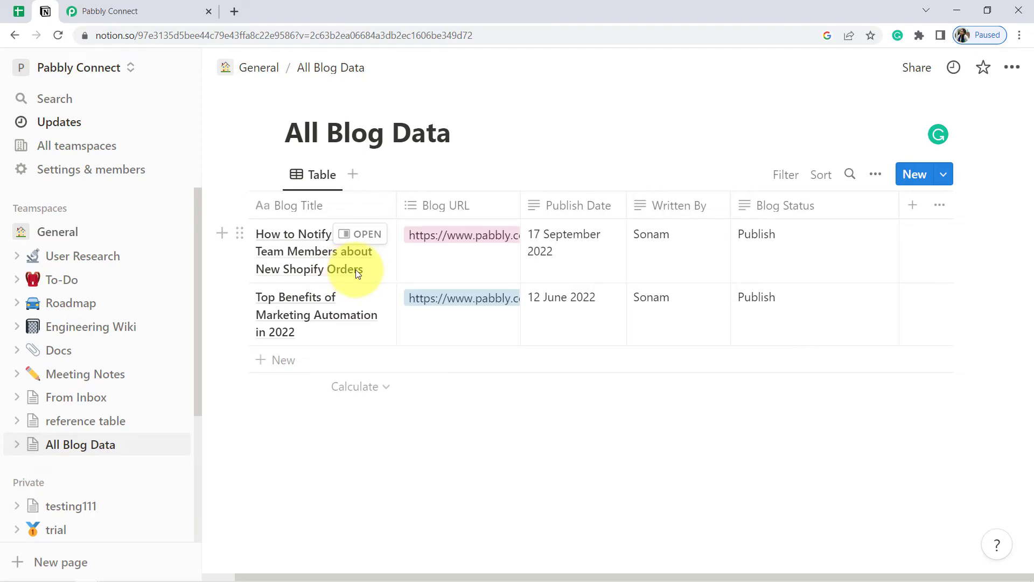
# Compare the synced Shopify-orders row with the spreadsheet, then return to the workflow.
pyautogui.click(18, 10)
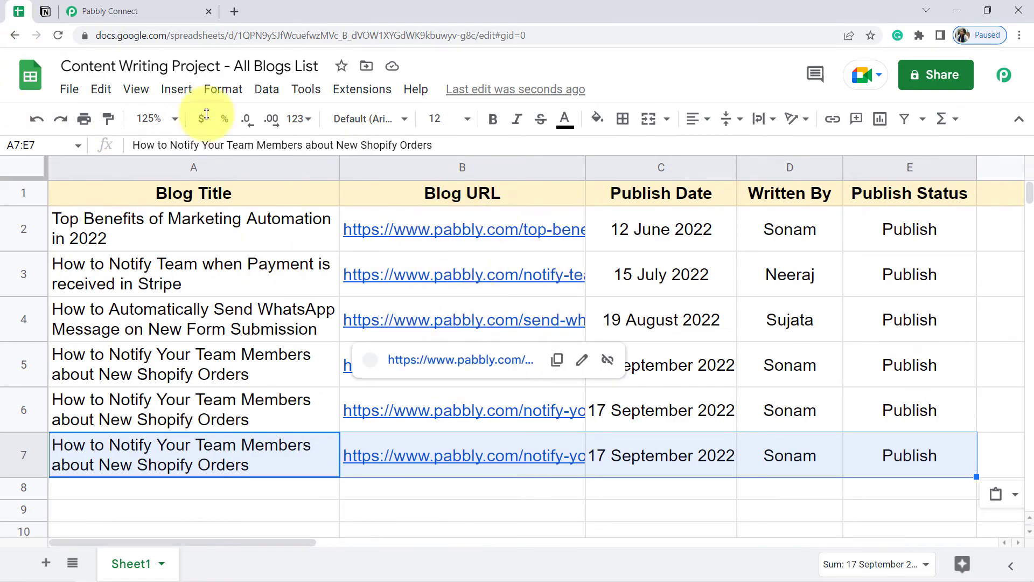
pyautogui.click(48, 11)
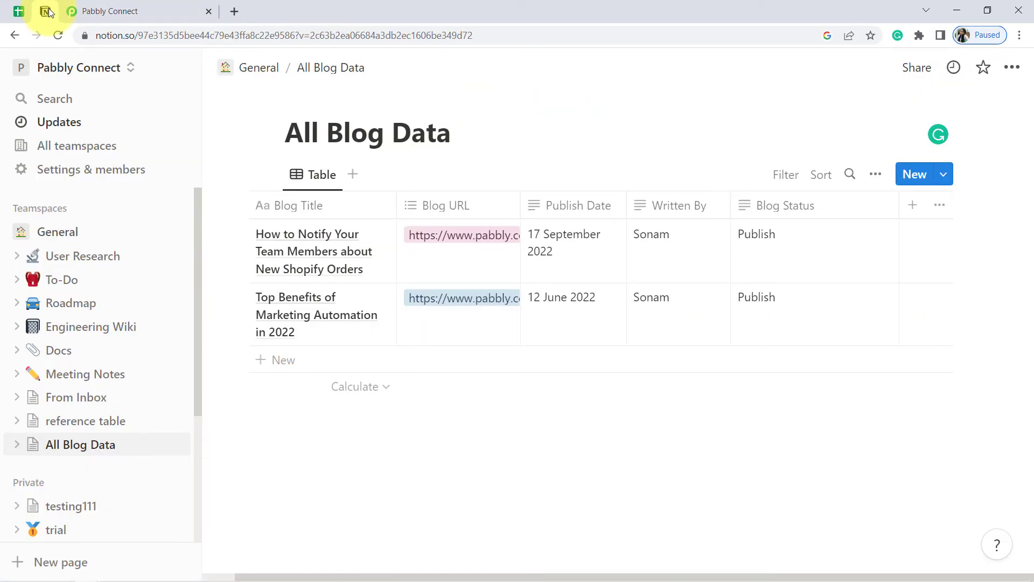
pyautogui.click(130, 11)
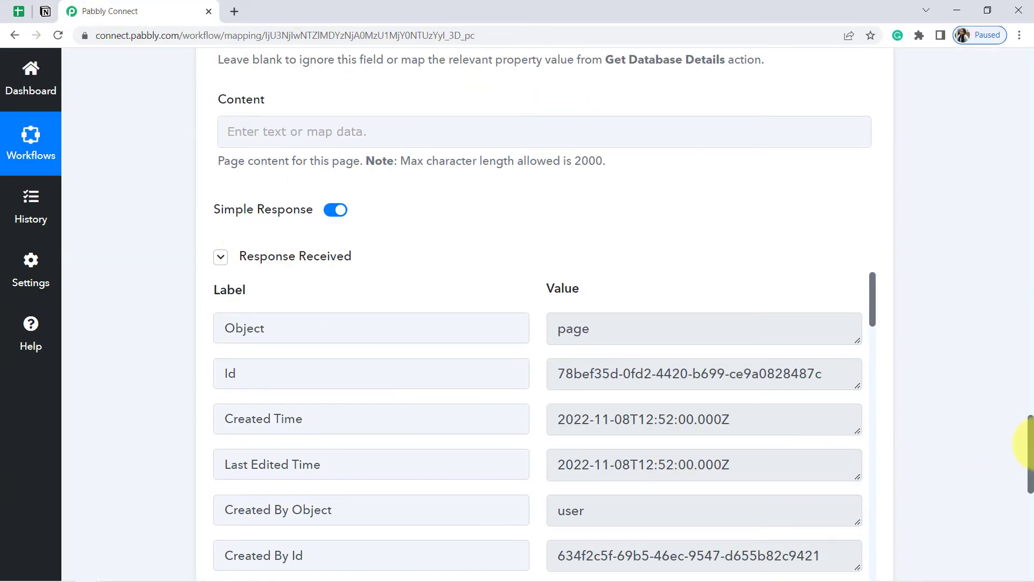
# Collapse the Google Sheets trigger and Notion action steps.
pyautogui.moveTo(1029, 438); pyautogui.dragTo(1005, 54)
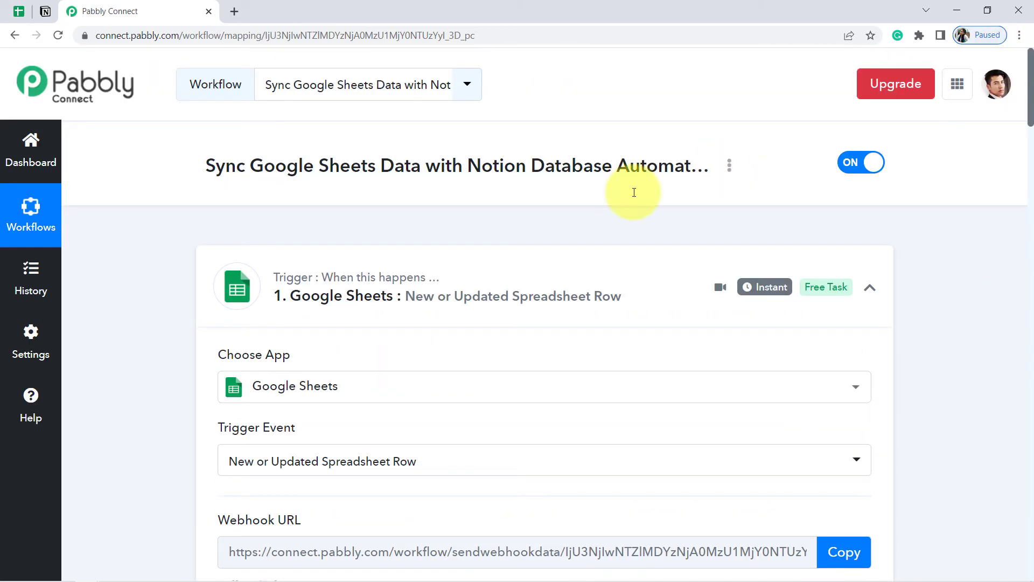
pyautogui.click(388, 295)
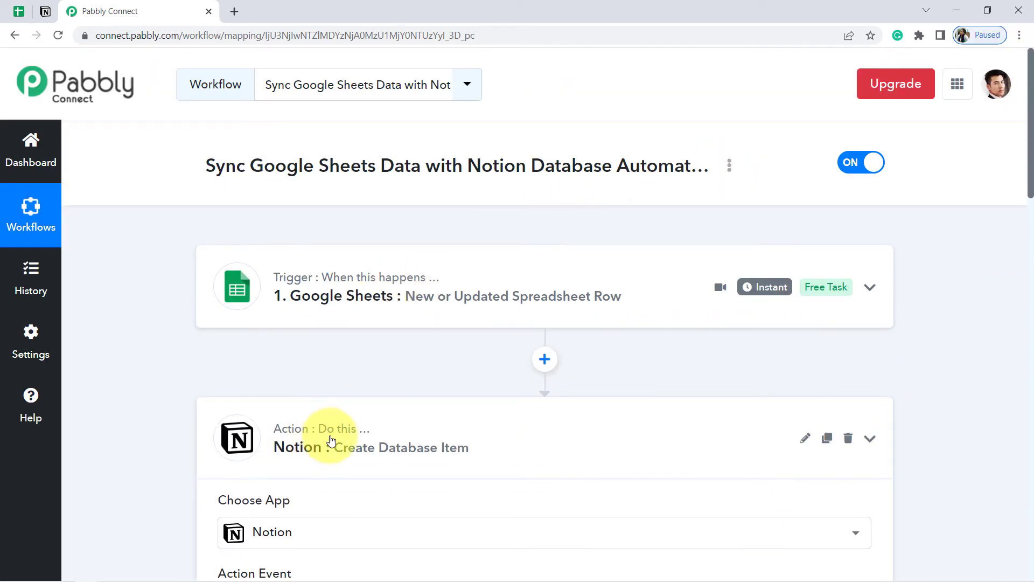
pyautogui.click(331, 434)
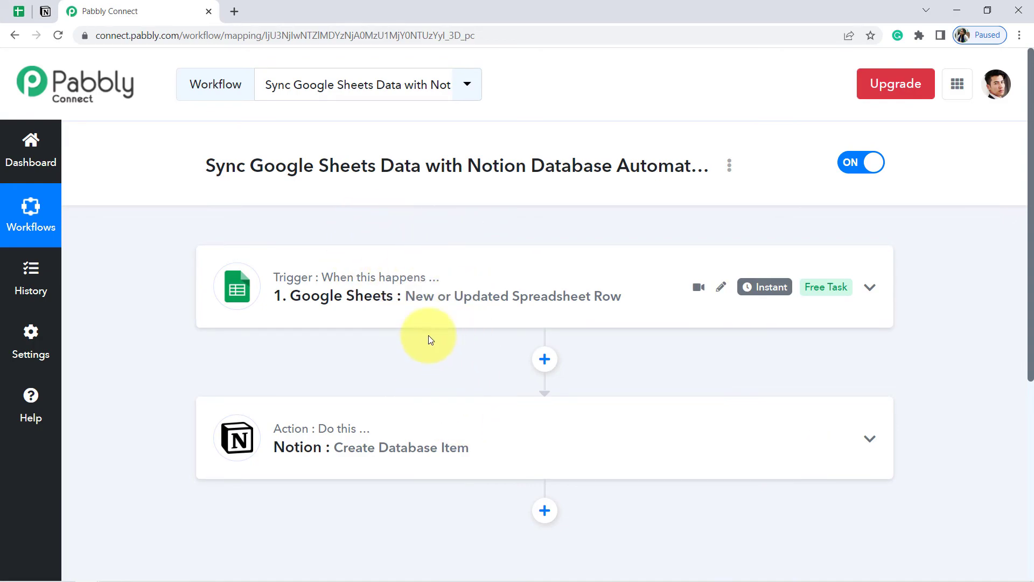
# Generate the workflow's share link and select its address.
pyautogui.moveTo(207, 165); pyautogui.dragTo(429, 160)
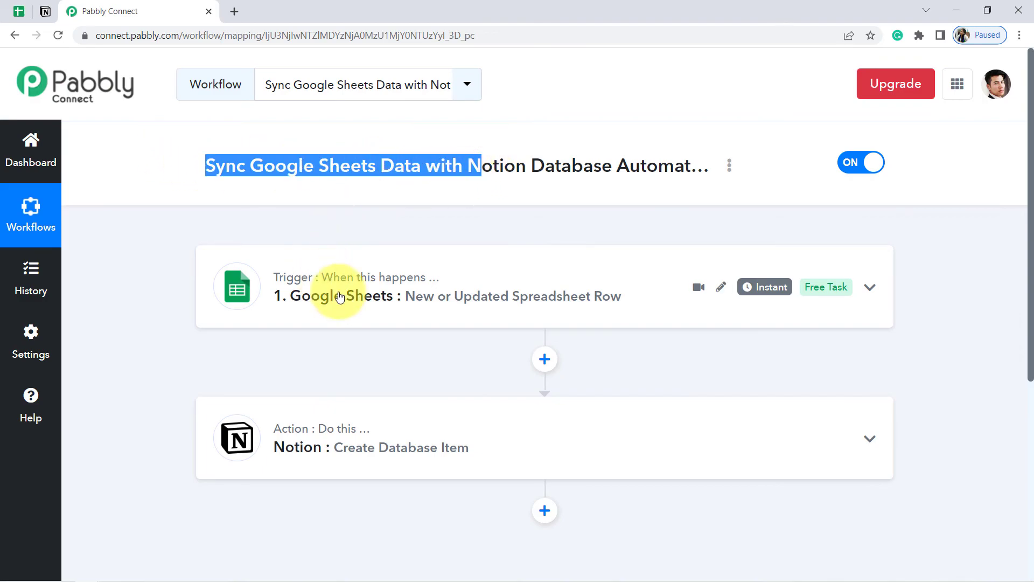
pyautogui.click(729, 166)
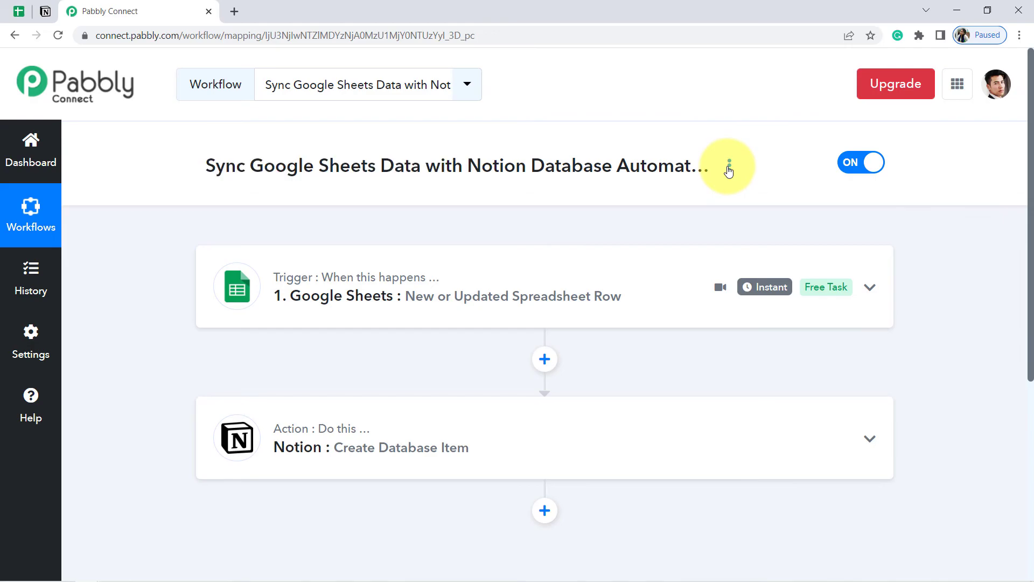
pyautogui.click(609, 247)
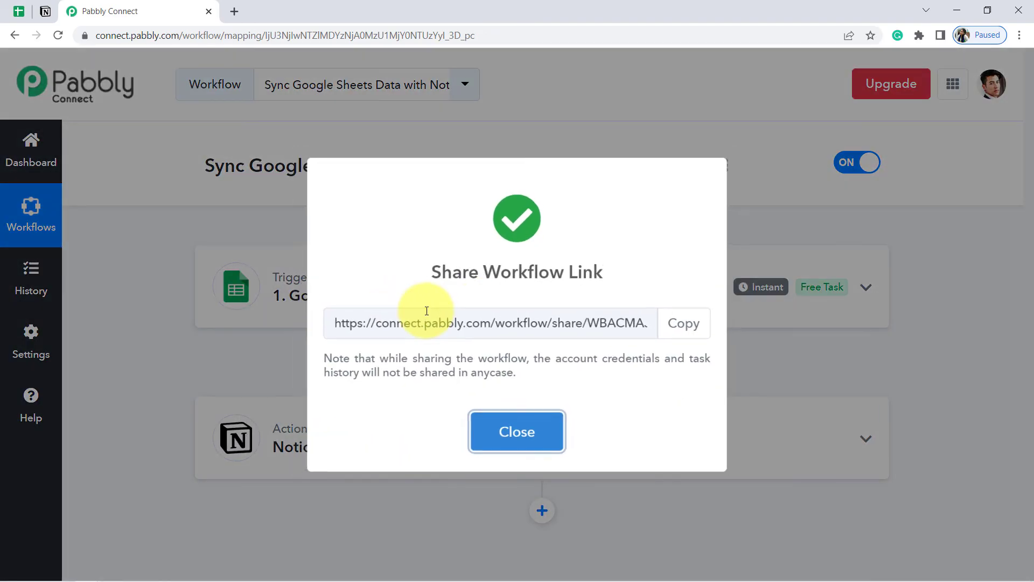
pyautogui.moveTo(393, 323); pyautogui.dragTo(565, 324)
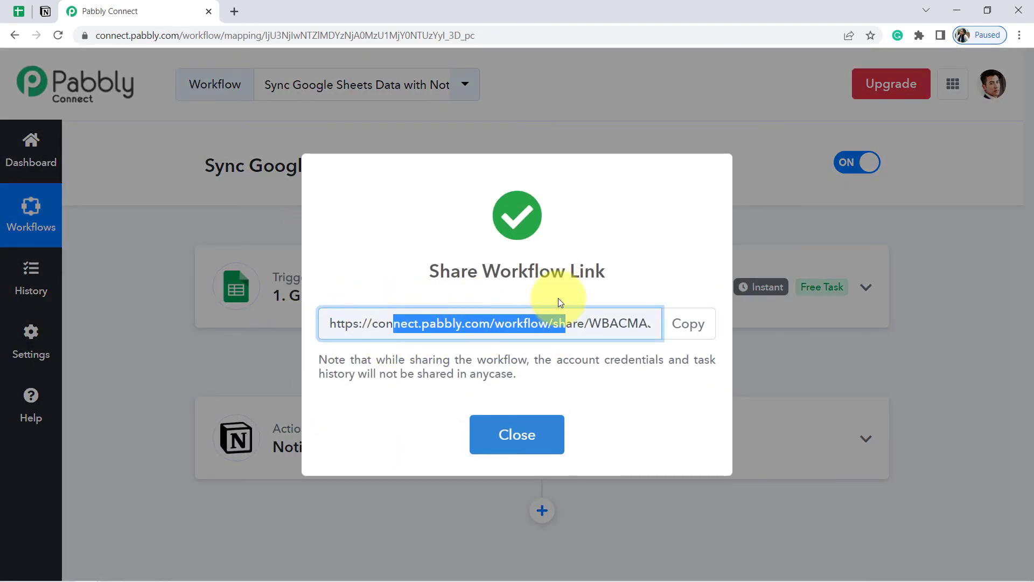